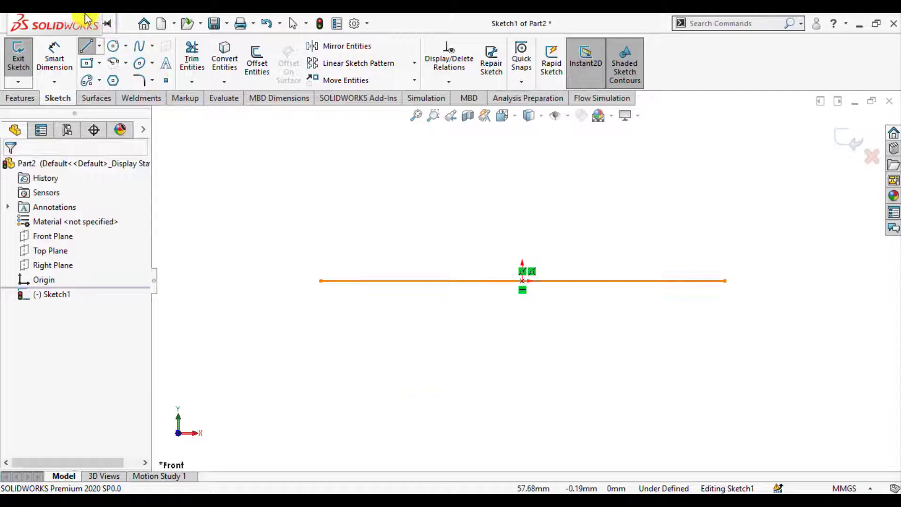
Dimension the horizontal line through the origin to 130 mm and exit the sketch.
left_click(54, 51)
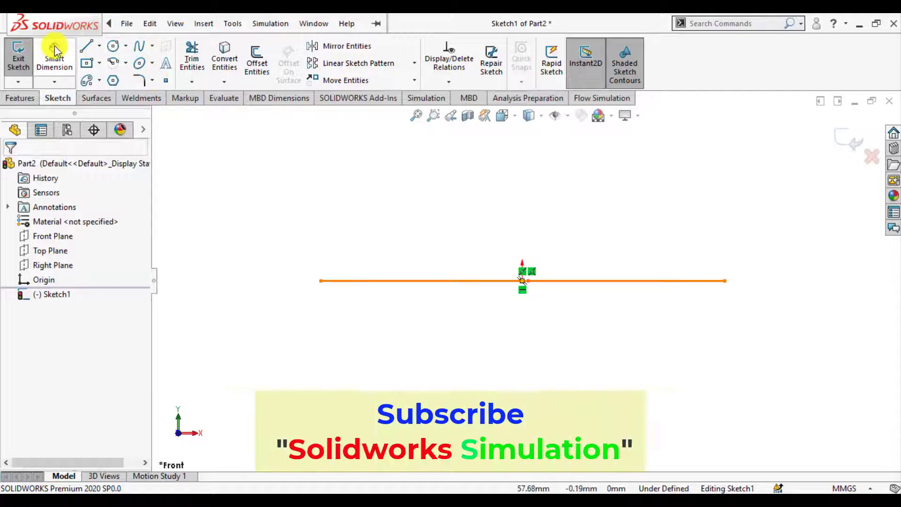
left_click(375, 280)
left_click(420, 233)
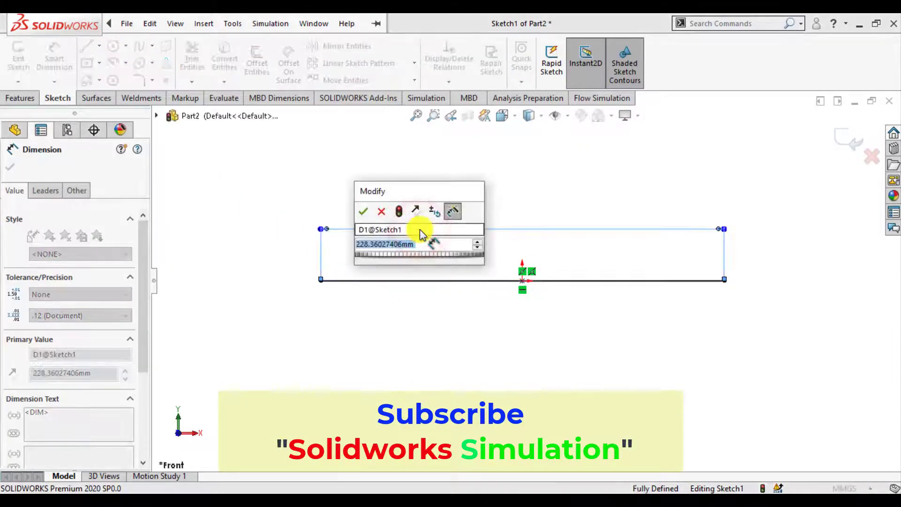
type("130")
key("Return")
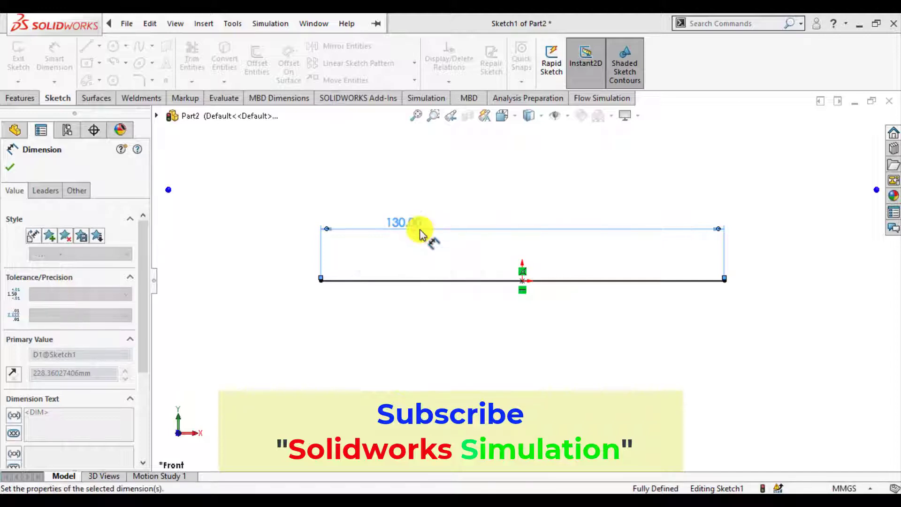
left_click(9, 168)
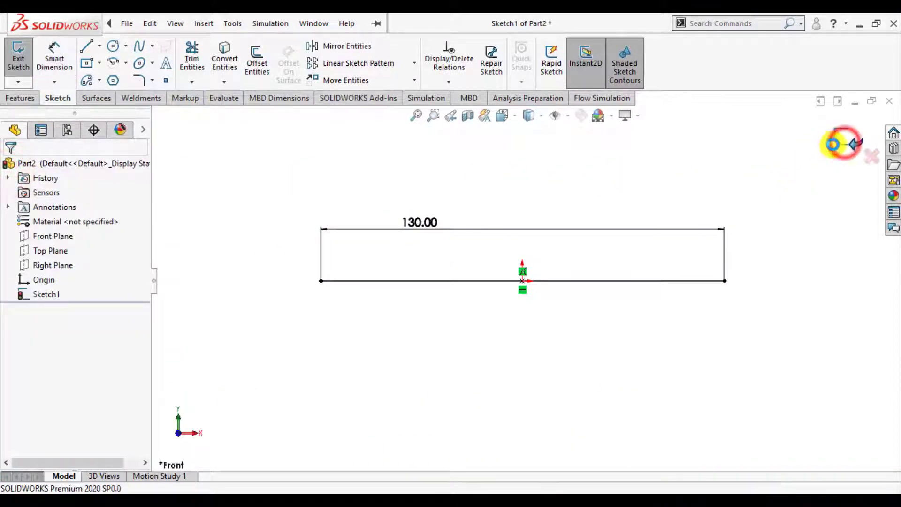
left_click(833, 144)
scroll(497, 324, "down", 3)
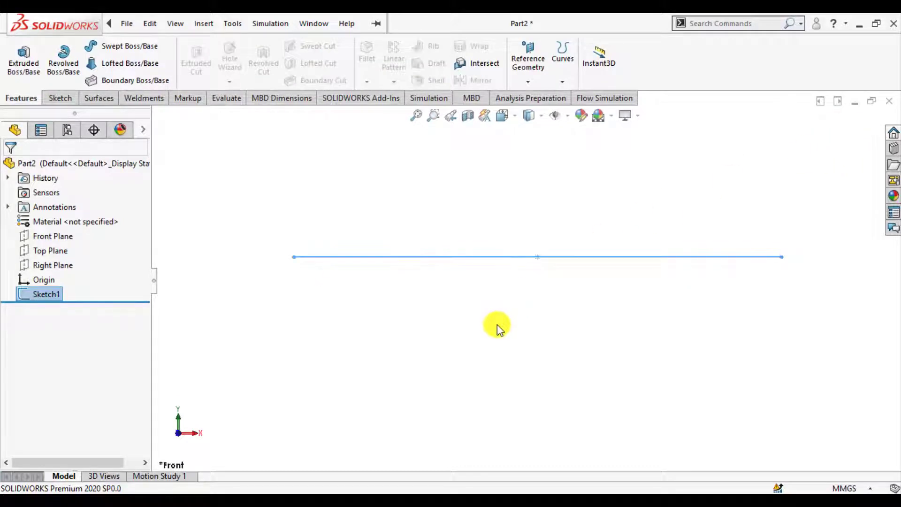
left_click(497, 325)
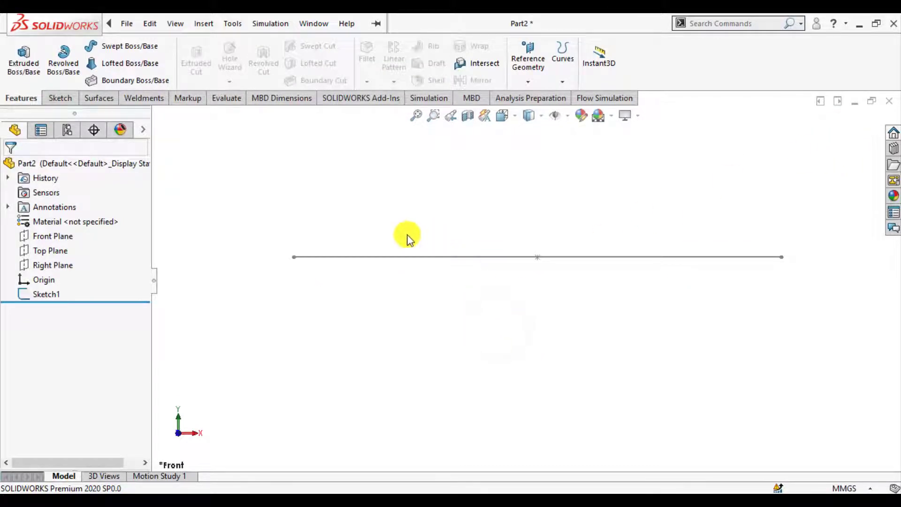
Create a weldment structural member along the sketched line using the ISO square tube profile, size 20 x 20 x 2.
left_click(143, 101)
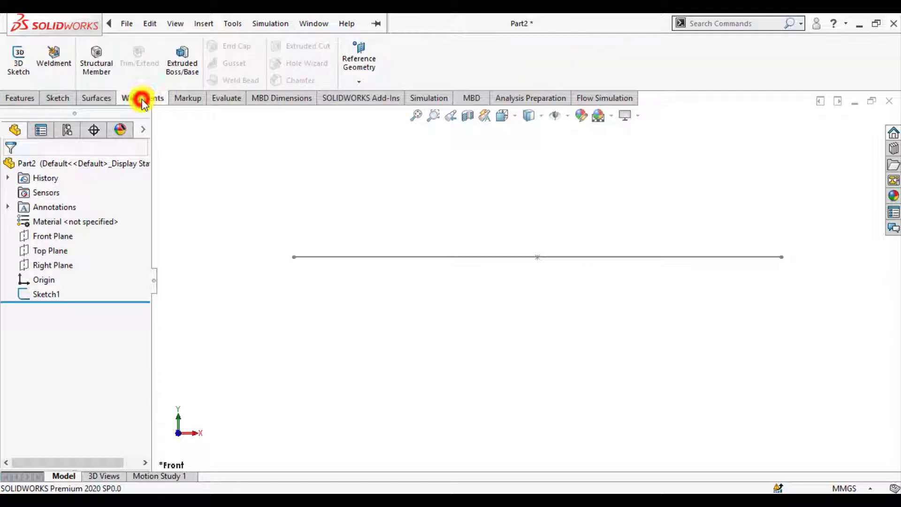
left_click(97, 60)
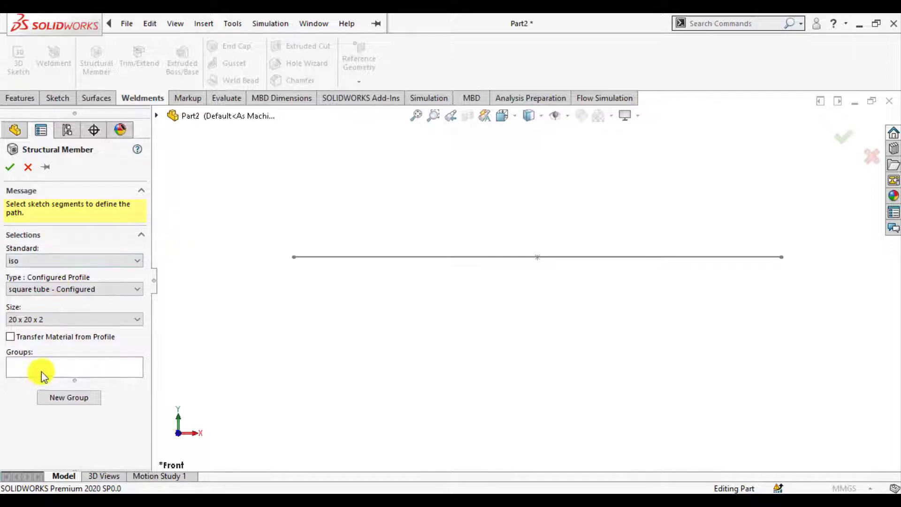
left_click(44, 373)
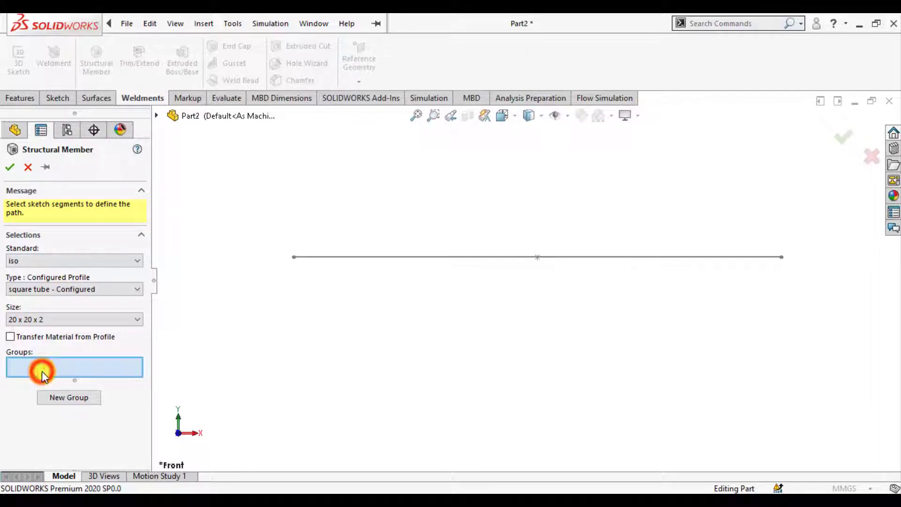
left_click(343, 257)
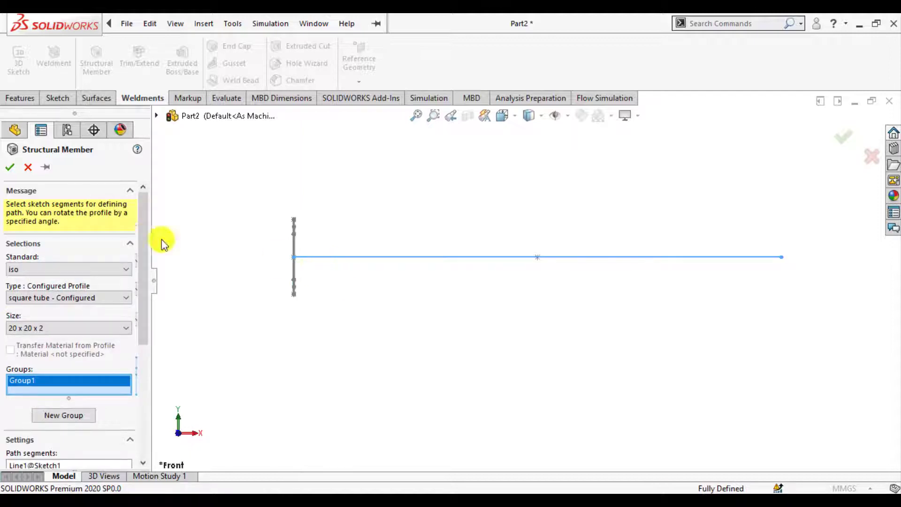
left_click(10, 166)
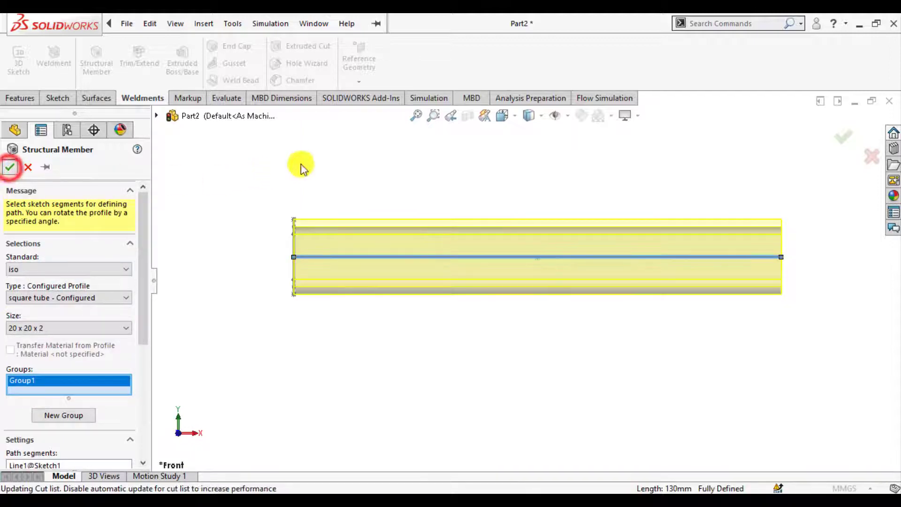
Open the structural member's profile sketch for editing and delete all of its square tube geometry.
middle_click_drag(315, 161, 277, 221)
left_click(8, 338)
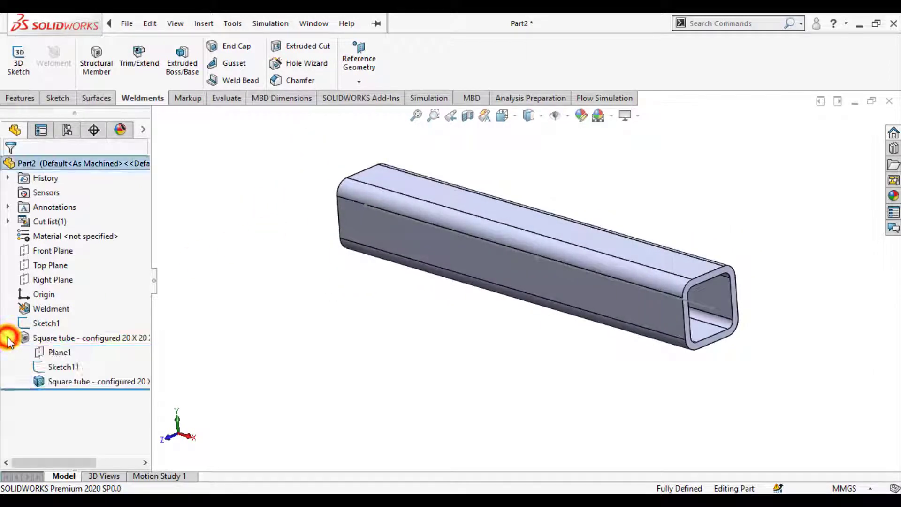
left_click(62, 367)
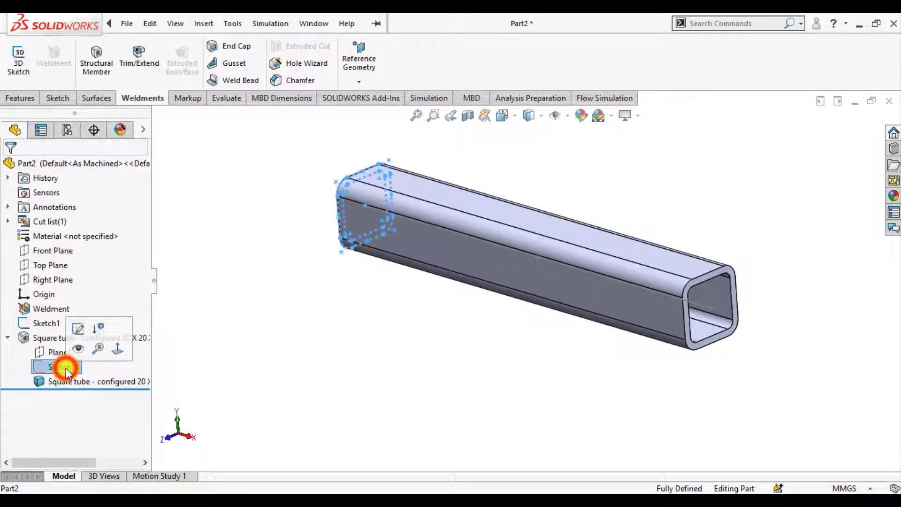
left_click(78, 329)
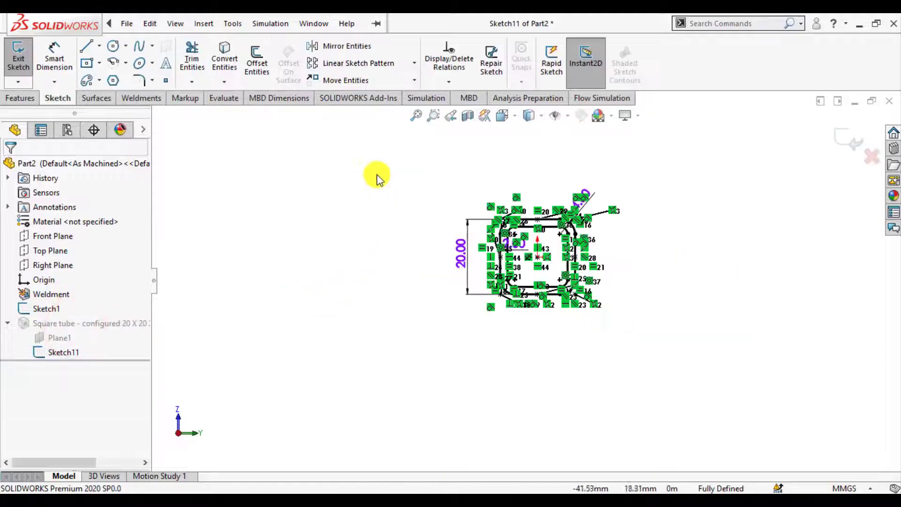
mouse_move(372, 160)
left_mouse_down()
mouse_move(418, 223)
mouse_move(660, 377)
left_mouse_up()
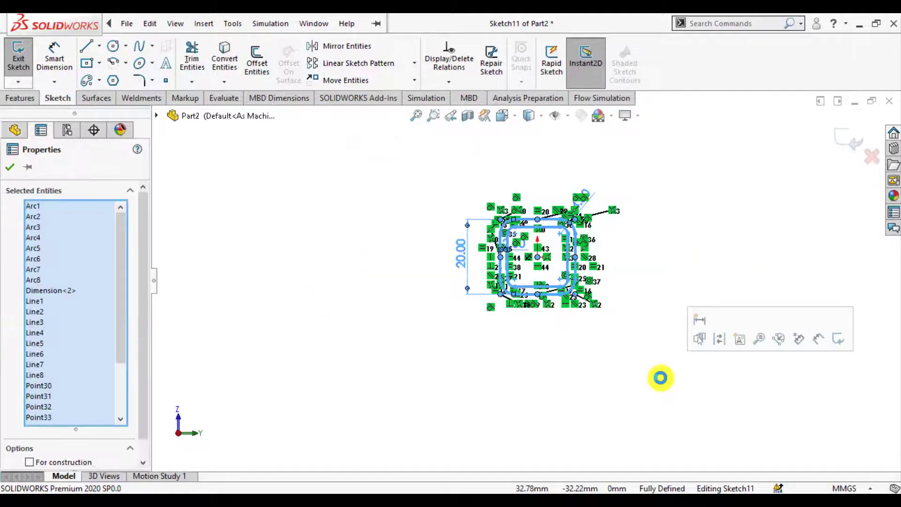
key("Delete")
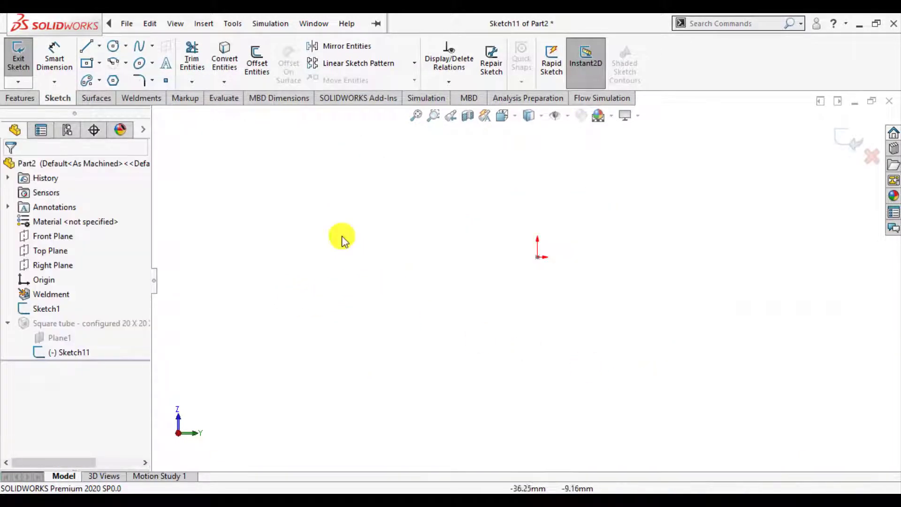
Sketch a center rectangle at the origin, about 12 mm wide and 26 mm high.
left_click(87, 64)
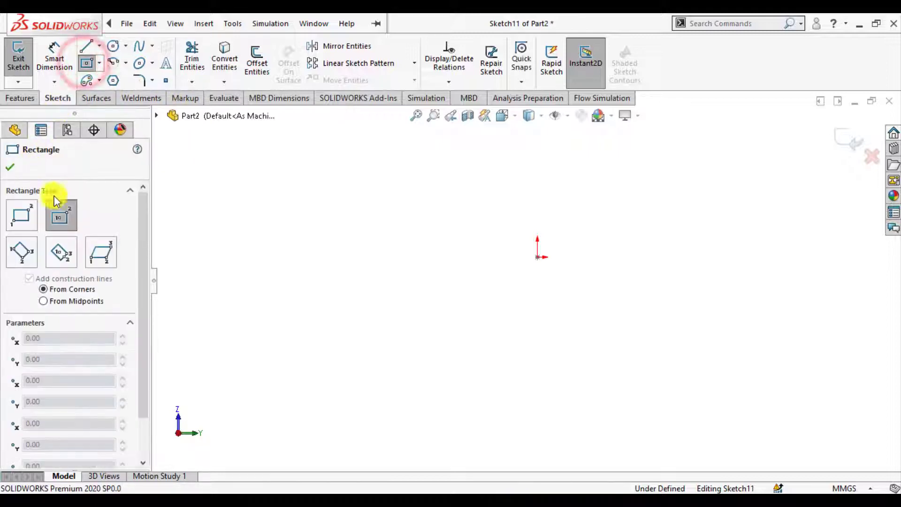
left_click(537, 259)
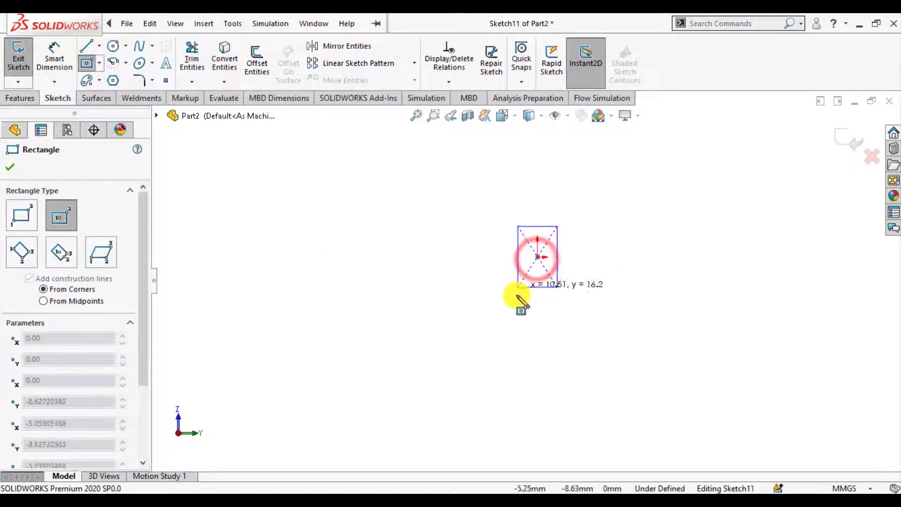
left_click(515, 304)
left_click(12, 167)
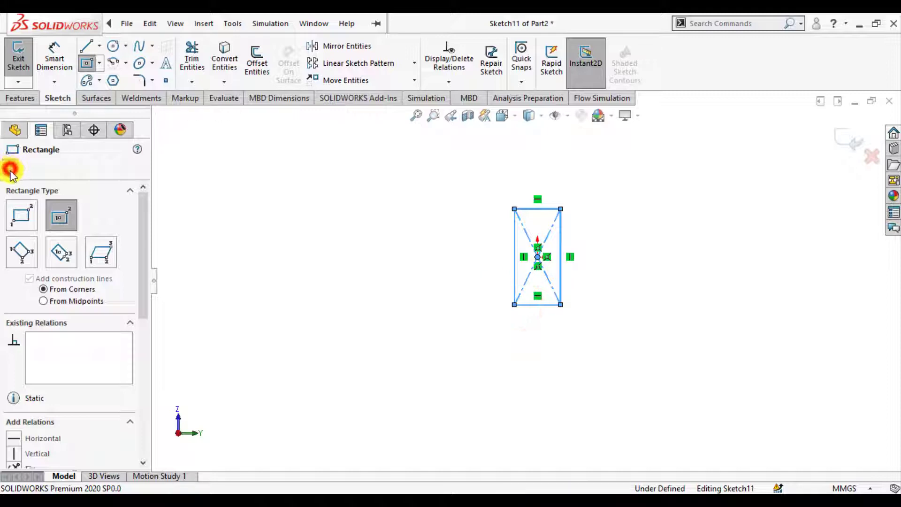
Dimension the rectangle to 10 mm wide and 20 mm high, and exit the profile sketch.
left_click(54, 56)
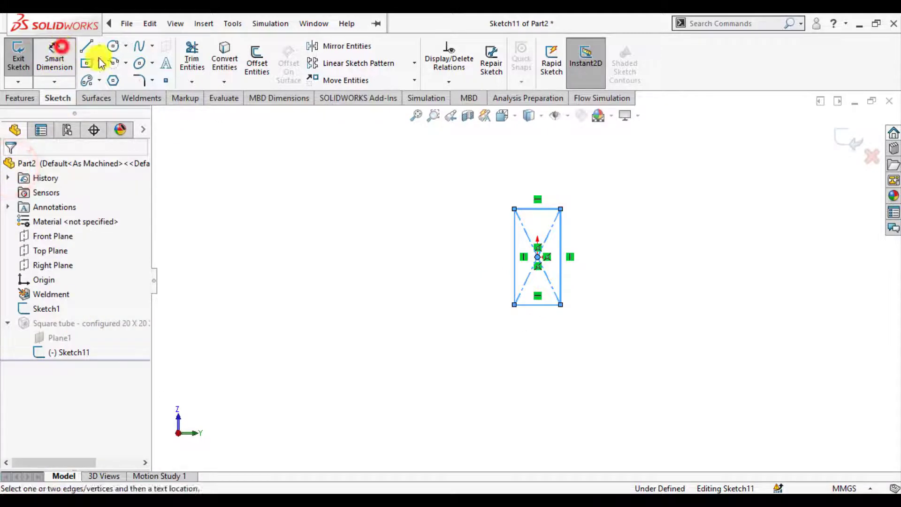
left_click(528, 215)
left_click(462, 186)
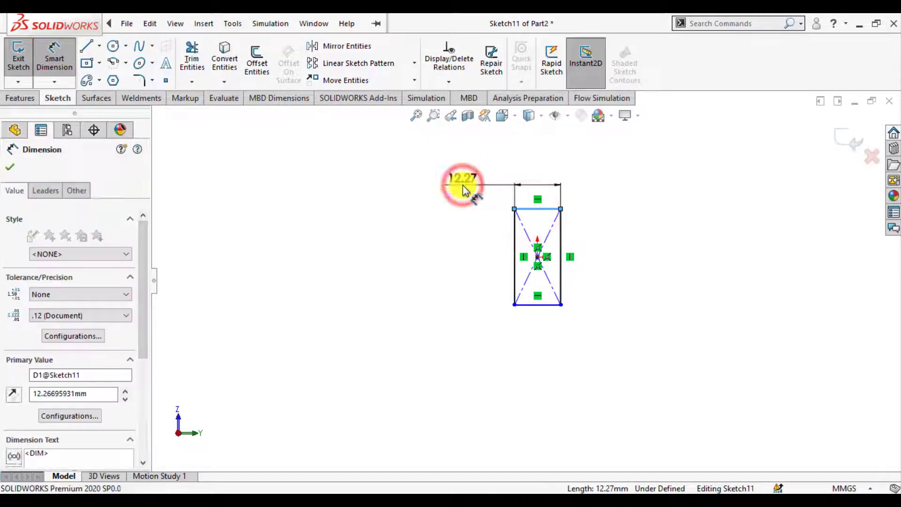
type("10")
key("Return")
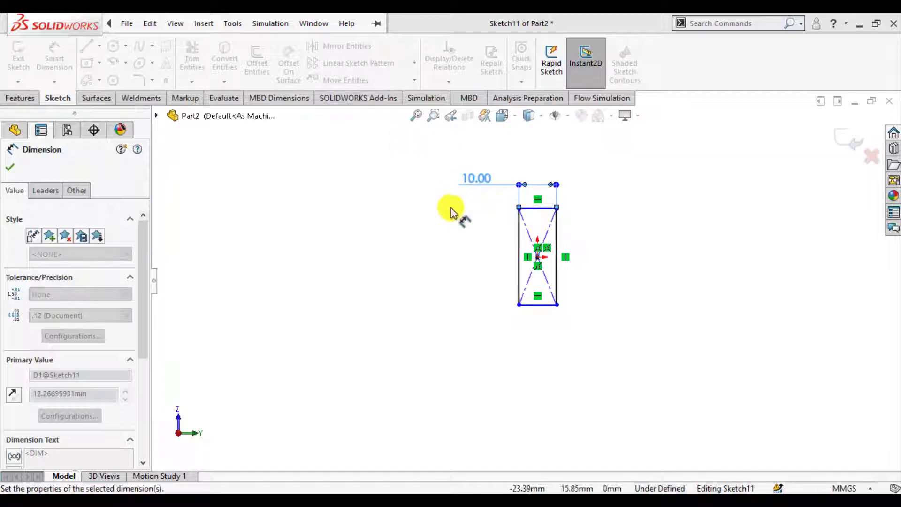
left_click(557, 245)
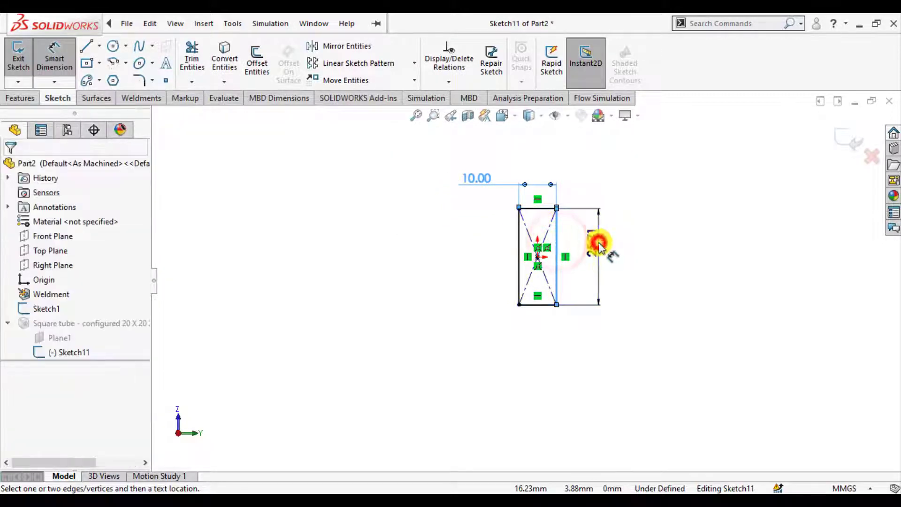
left_click(599, 243)
type("20")
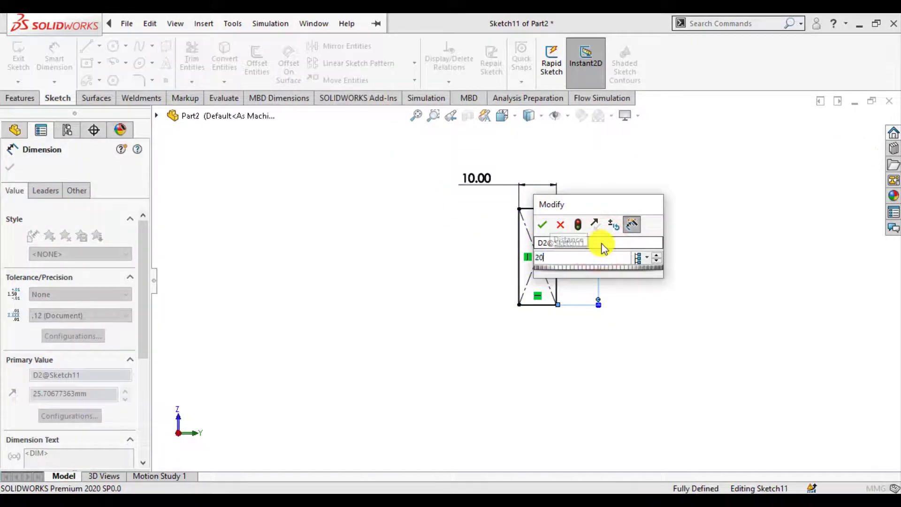
key("Return")
left_click(10, 167)
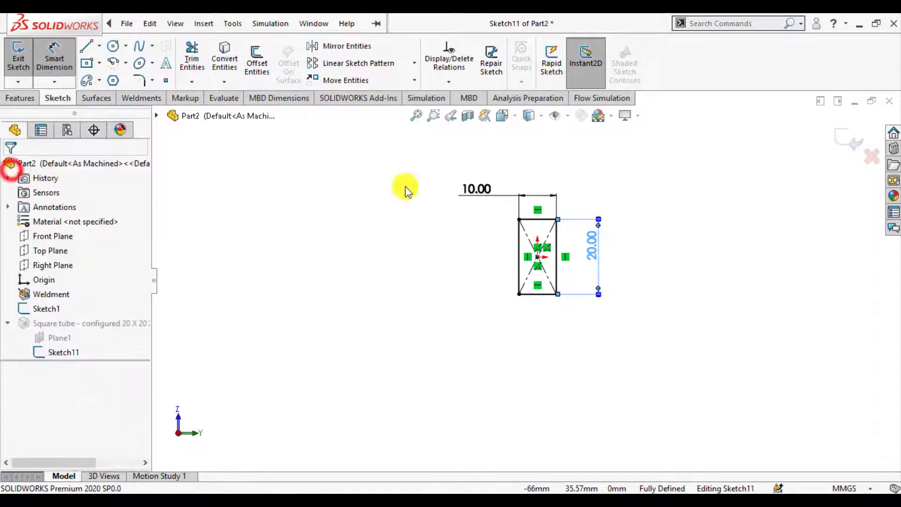
left_click(843, 140)
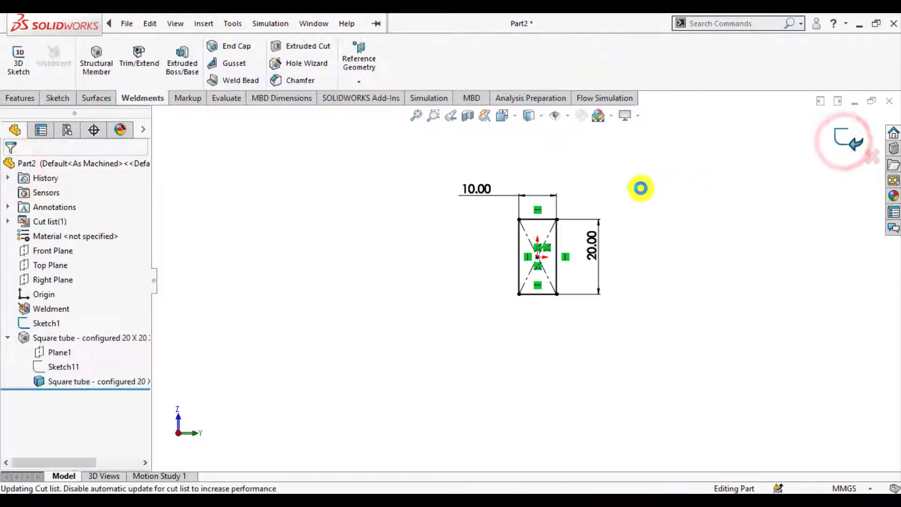
Create a static simulation study named "Beam SFD & BMD".
middle_click_drag(618, 206, 662, 353)
middle_click_drag(591, 257, 563, 194)
scroll(549, 211, "up", 2)
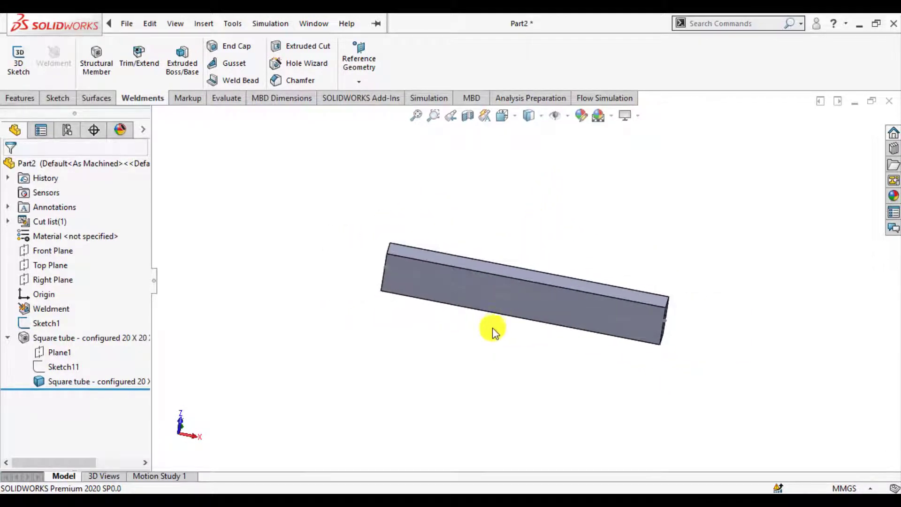
scroll(493, 329, "down", 2)
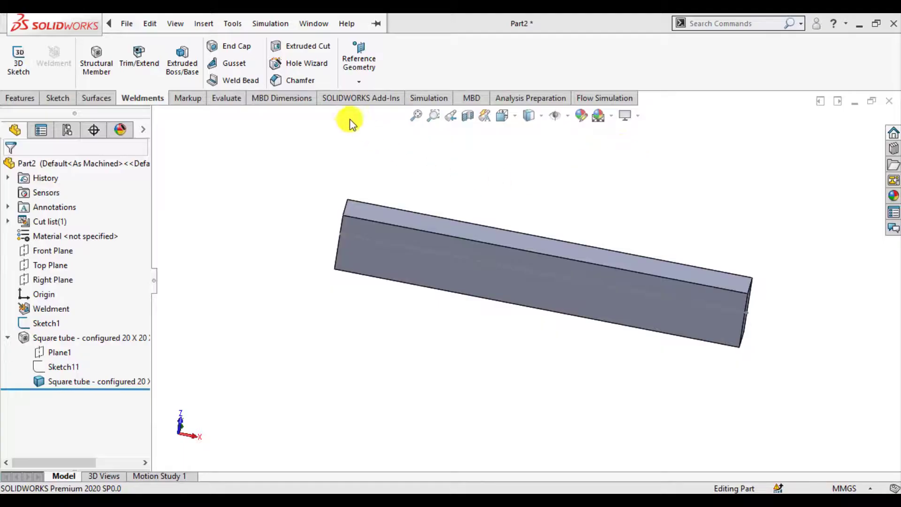
left_click(350, 97)
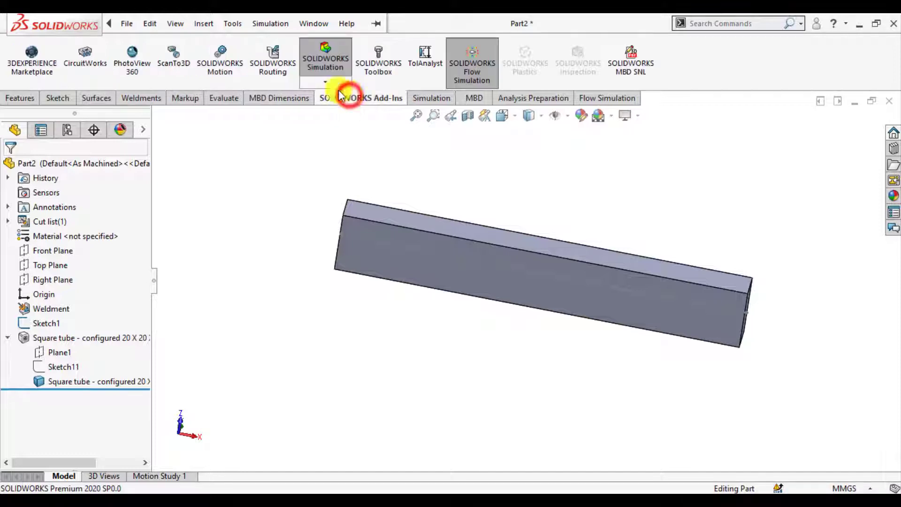
left_click(431, 99)
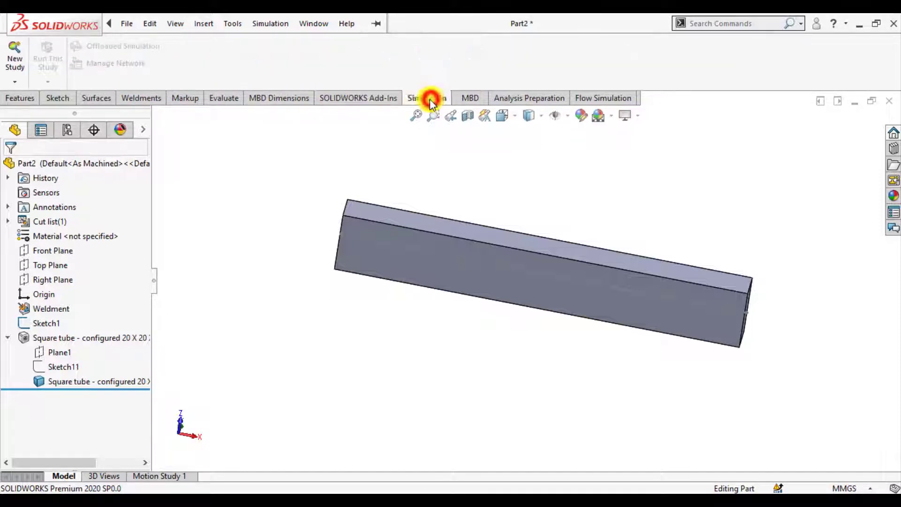
left_click(13, 63)
double_click(69, 258)
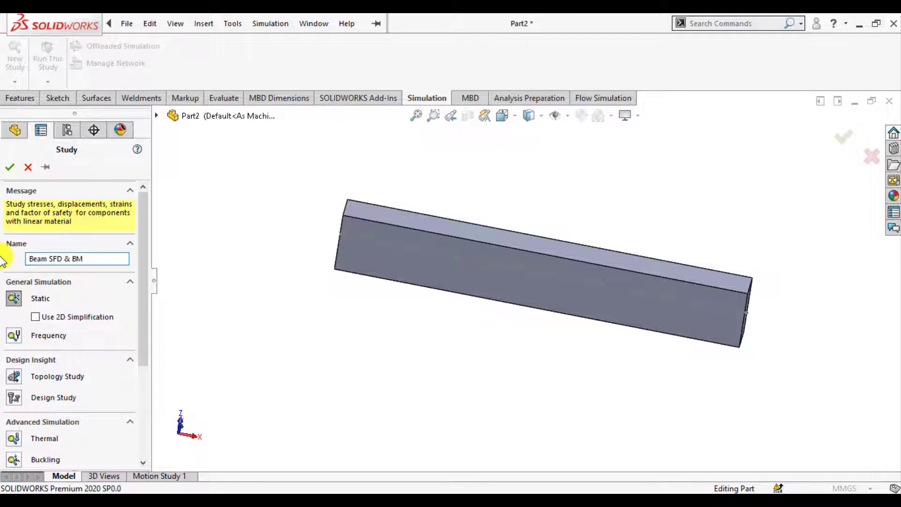
left_click(7, 174)
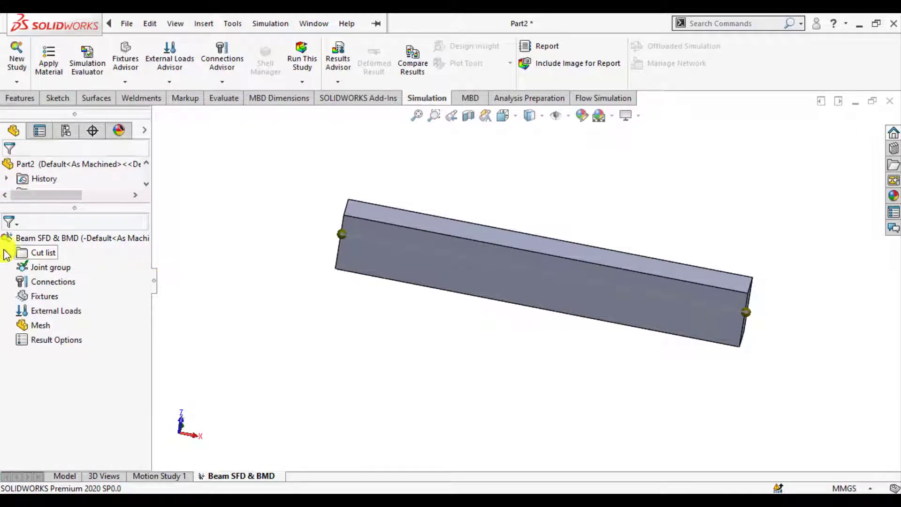
Apply the favorite material Plain Carbon Steel to the beam body in the study's cut list.
left_click(7, 253)
right_click(68, 266)
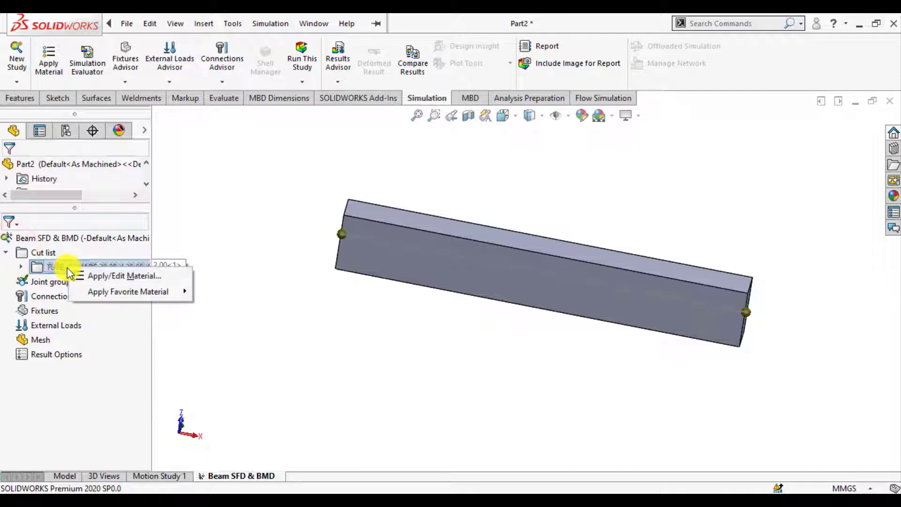
mouse_move(104, 293)
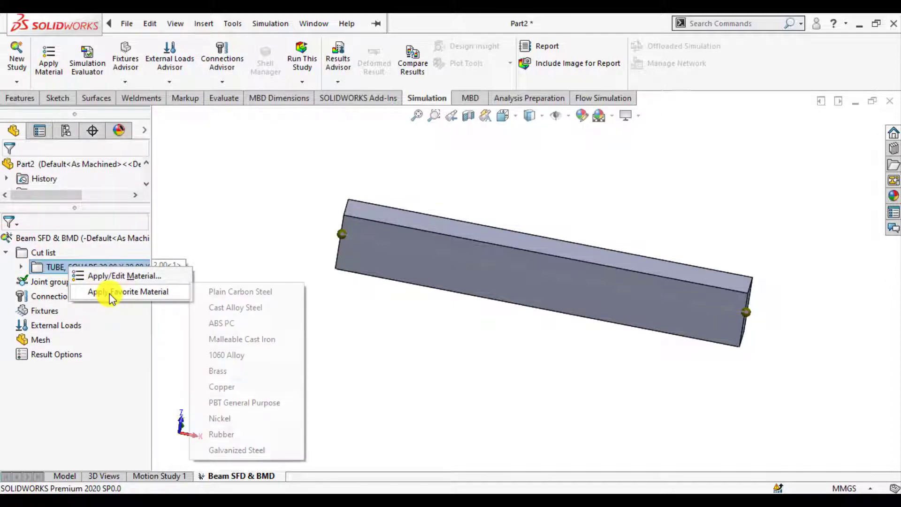
left_click(241, 295)
left_click(244, 296)
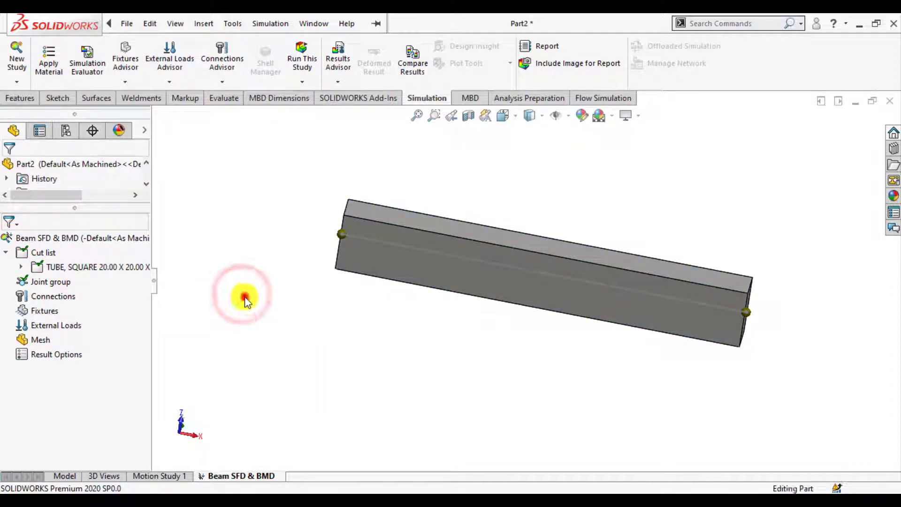
Add a Fixed Geometry fixture on the joints at both ends of the beam.
right_click(37, 314)
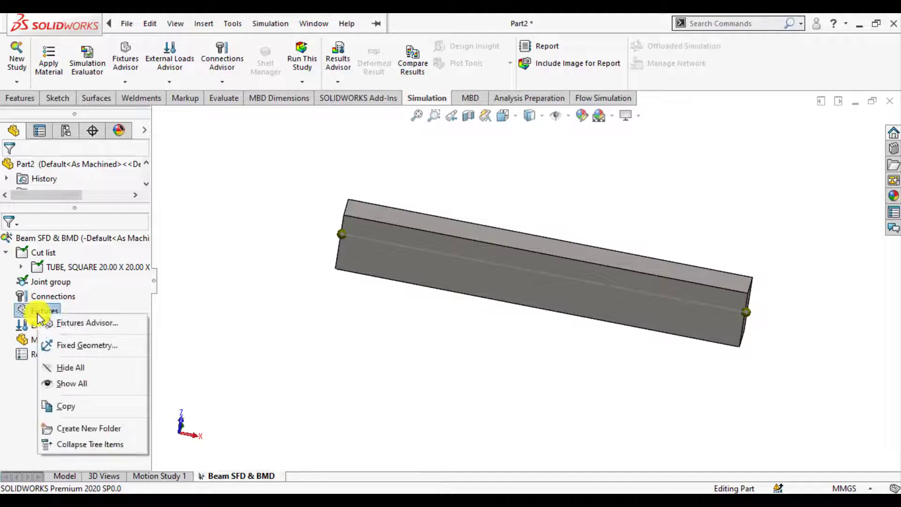
left_click(70, 345)
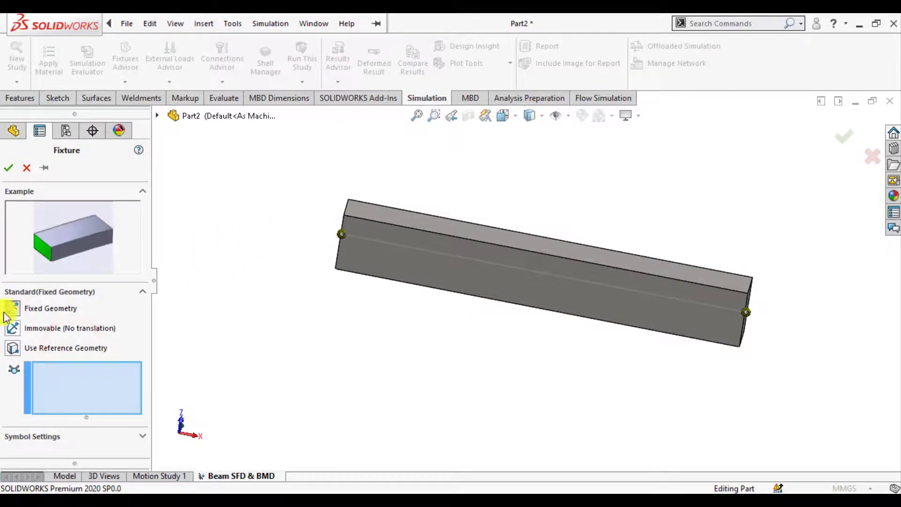
left_click(341, 234)
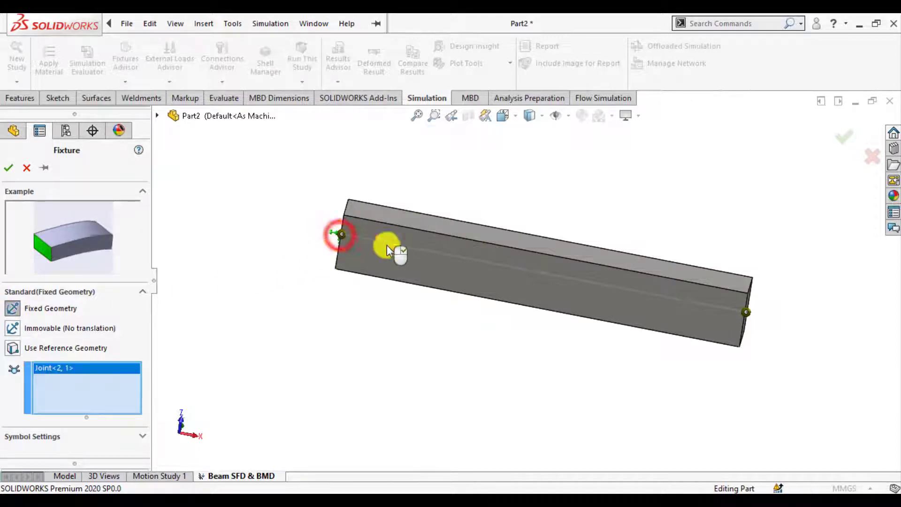
left_click(746, 318)
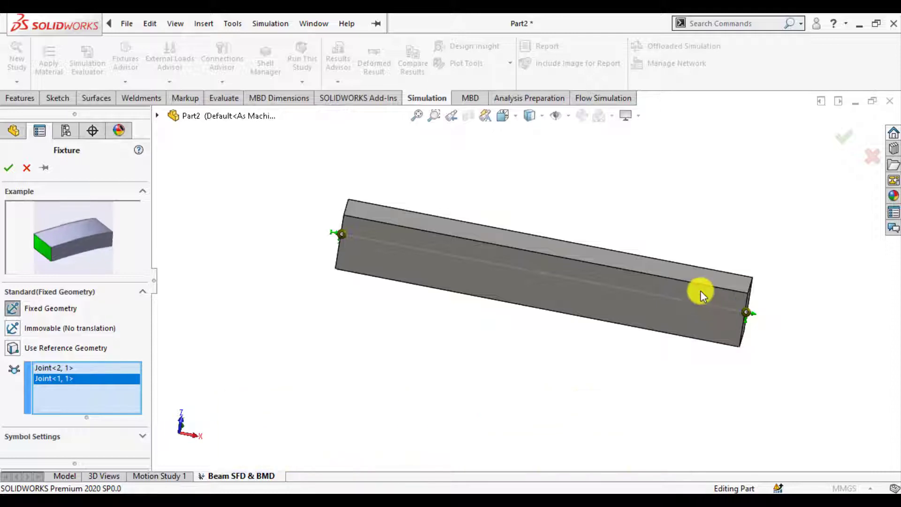
Set the fixture symbols to orange with a symbol size of 200, and apply the fixture.
left_click(49, 437)
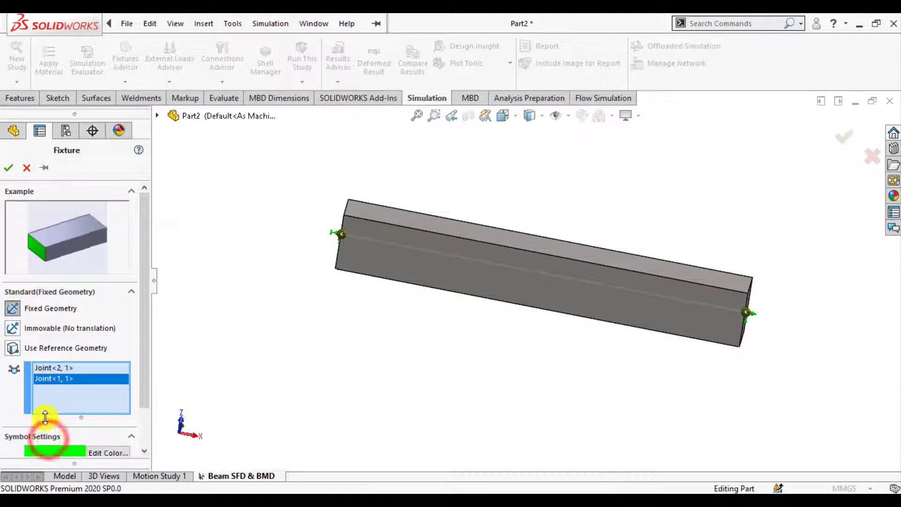
left_click(119, 453)
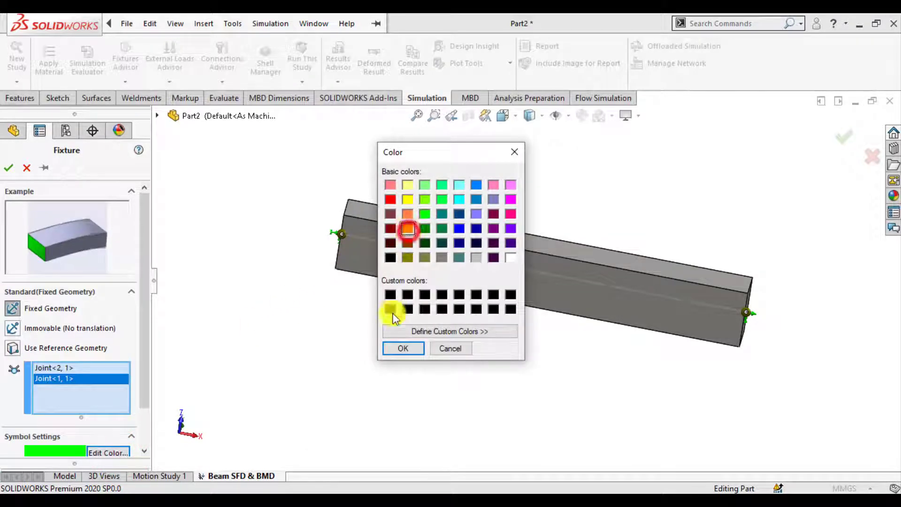
left_click(143, 374)
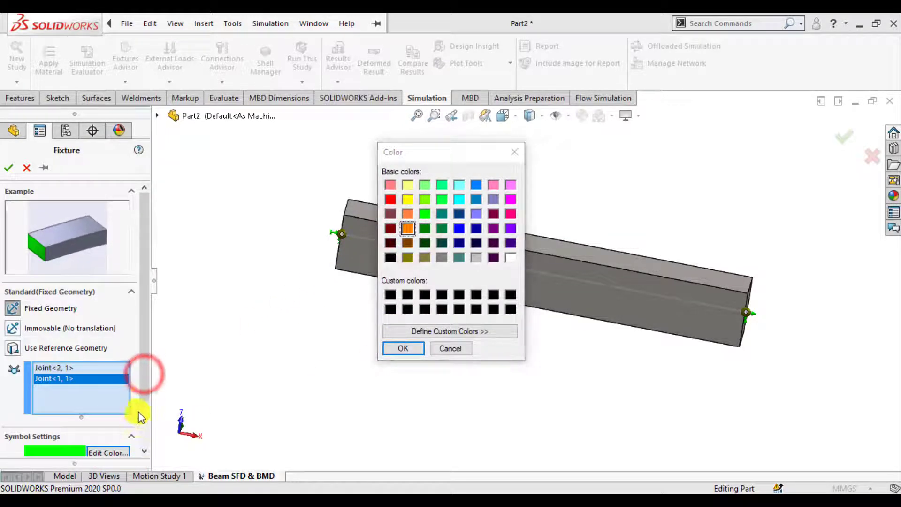
left_click(407, 348)
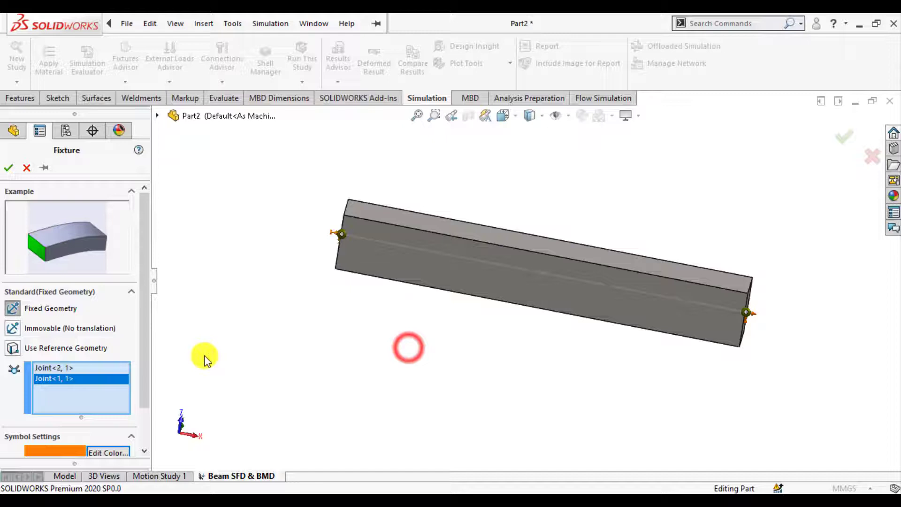
left_click(148, 355)
double_click(72, 424)
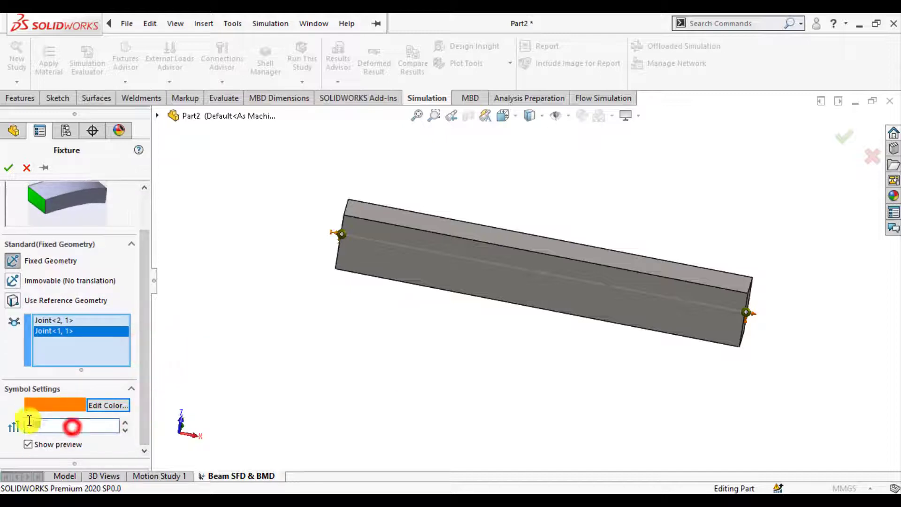
type("200")
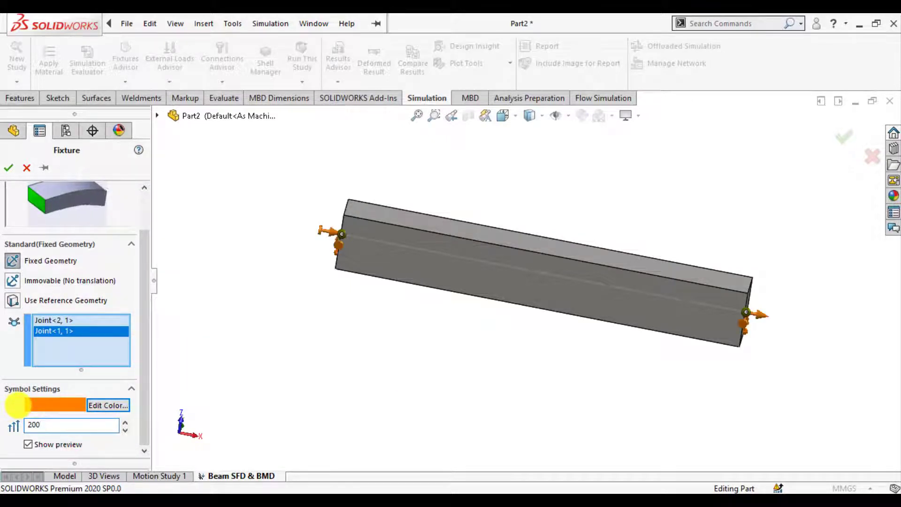
left_click(12, 168)
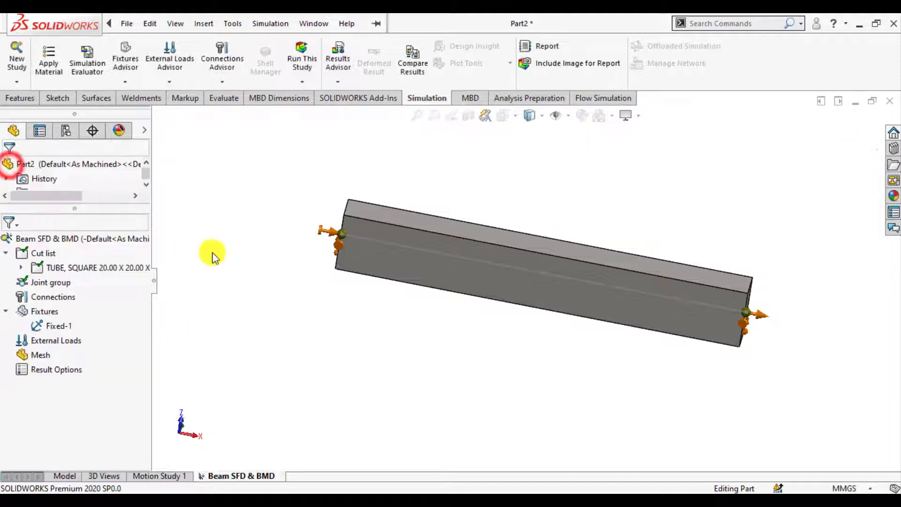
left_click(248, 264)
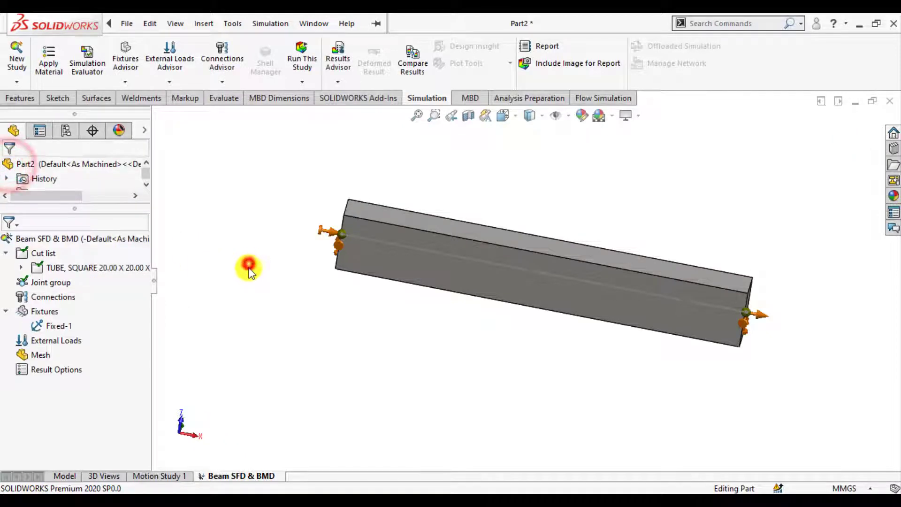
Start a force load on the beam body in SI units and enable its normal-to-plane component.
right_click(45, 341)
left_click(263, 316)
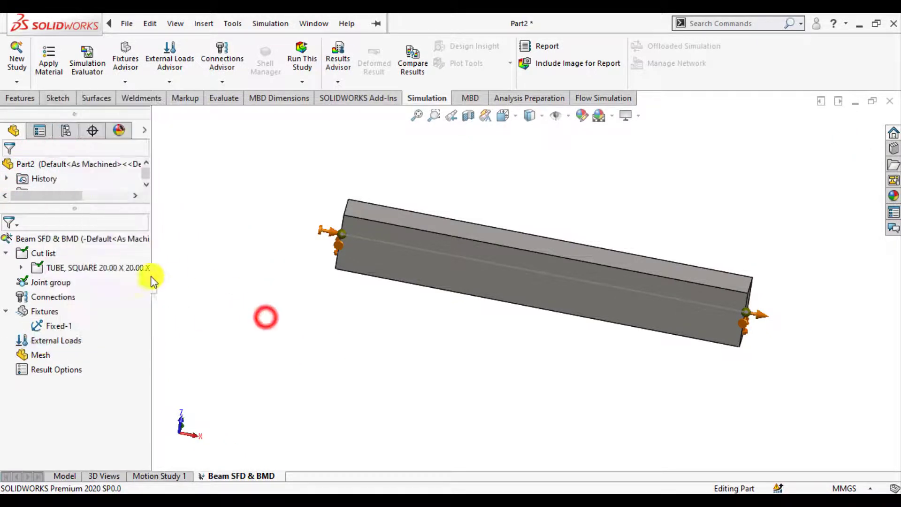
right_click(61, 345)
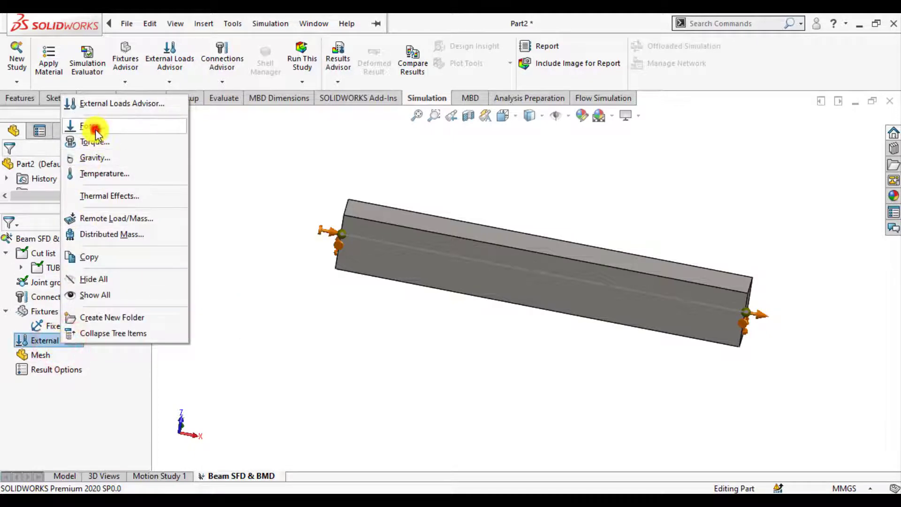
left_click(94, 129)
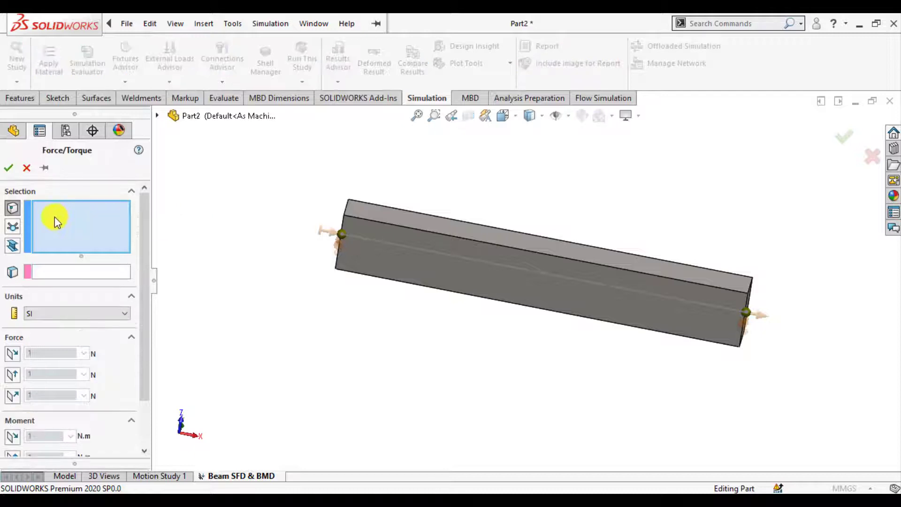
left_click(12, 244)
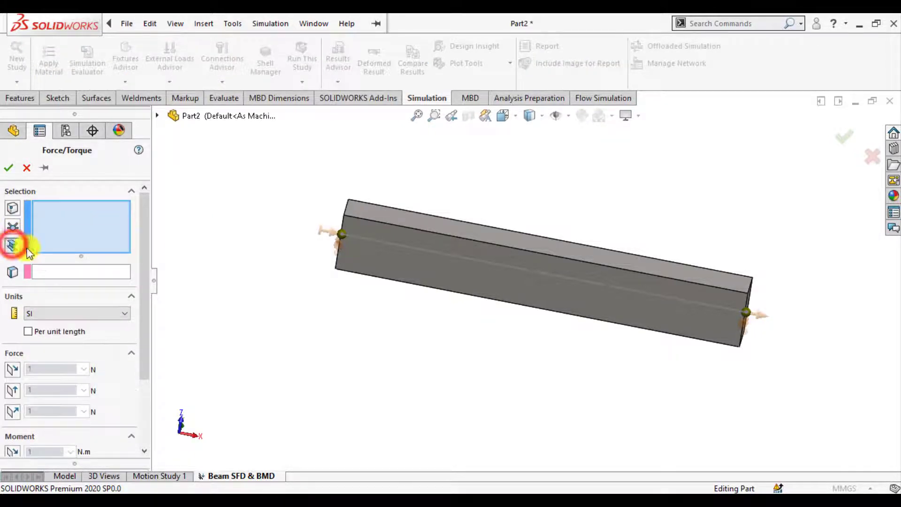
left_click(398, 266)
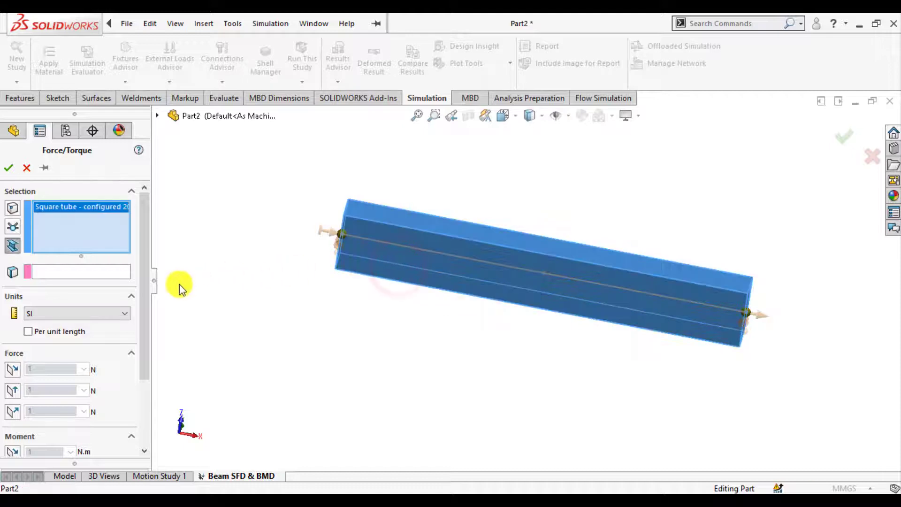
left_click(12, 411)
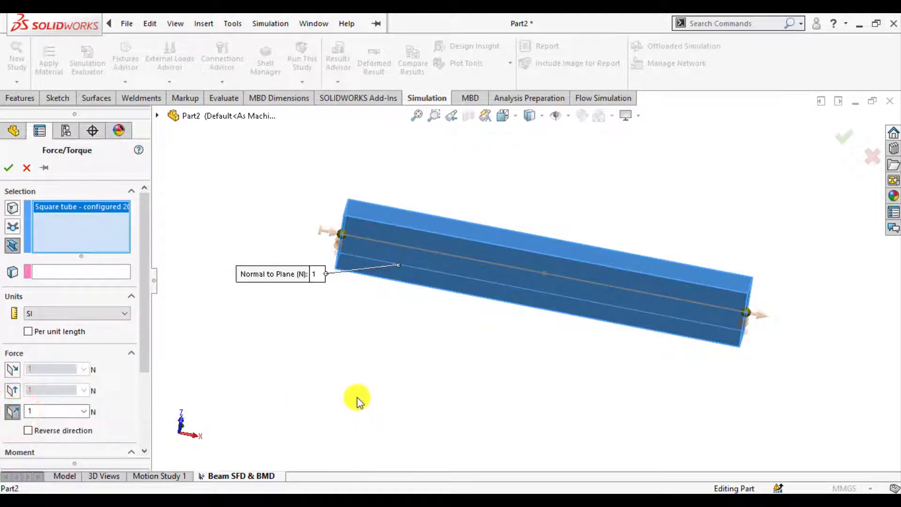
Use the Front Plane as the force's direction reference, trying the Top Plane for comparison.
middle_click_drag(356, 398, 310, 355)
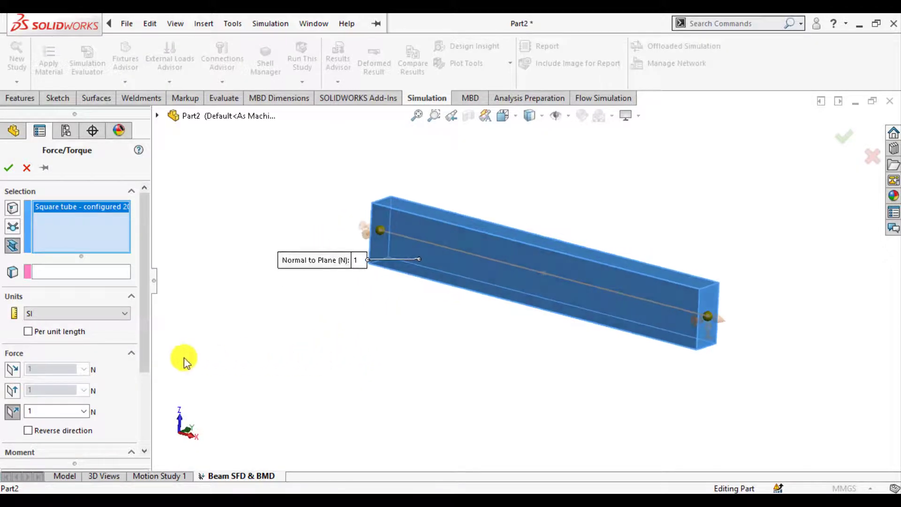
left_click(81, 272)
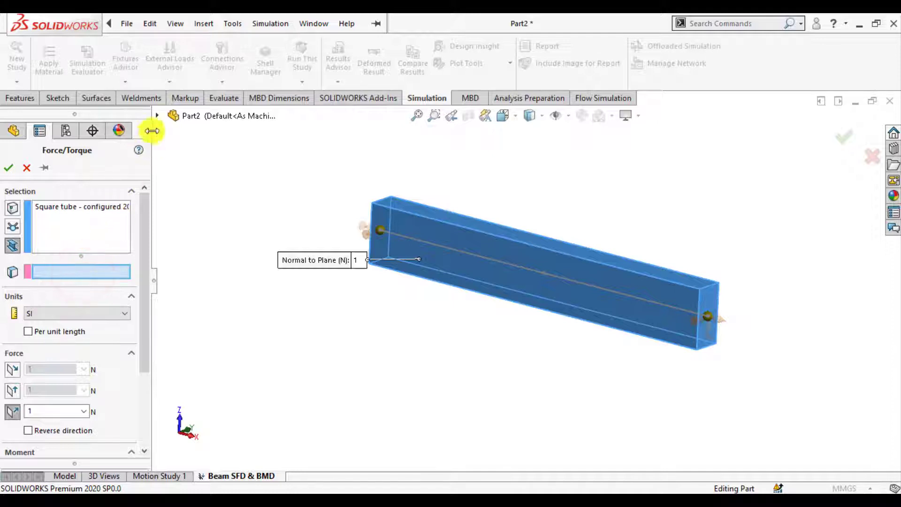
left_click(158, 116)
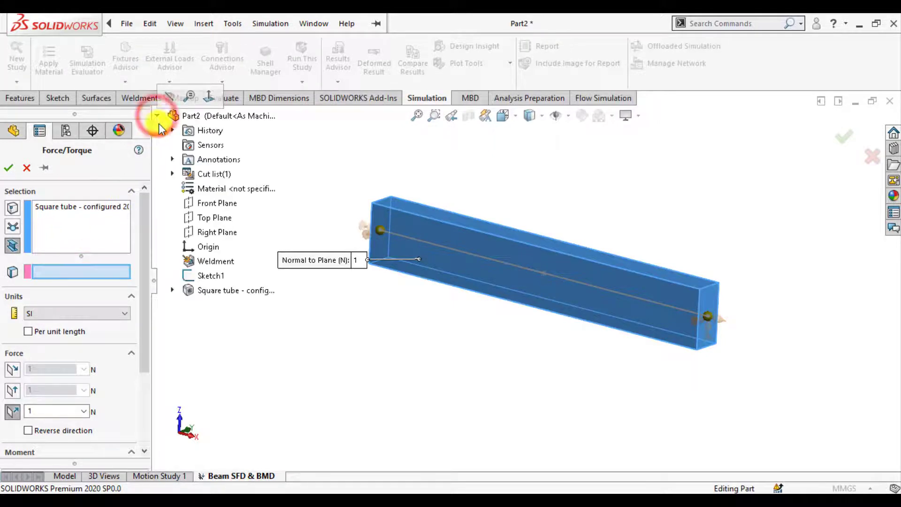
left_click(211, 203)
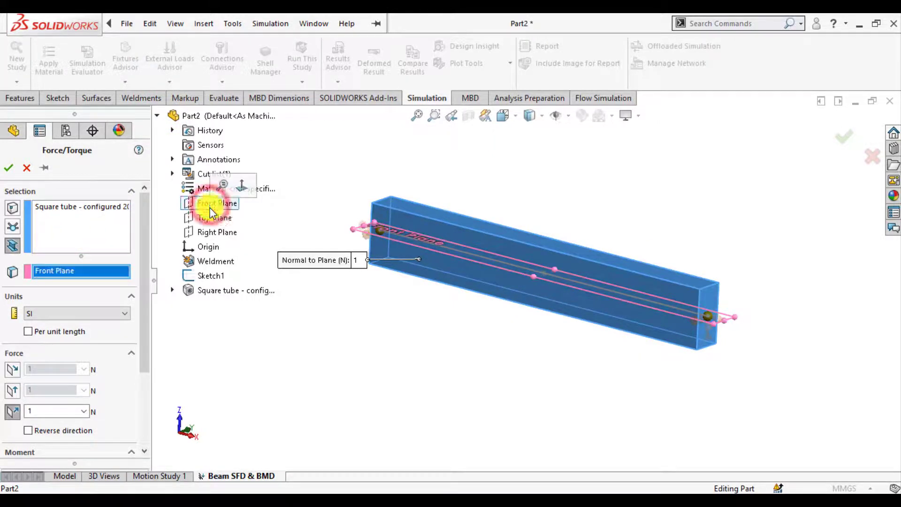
middle_click_drag(332, 394, 368, 370)
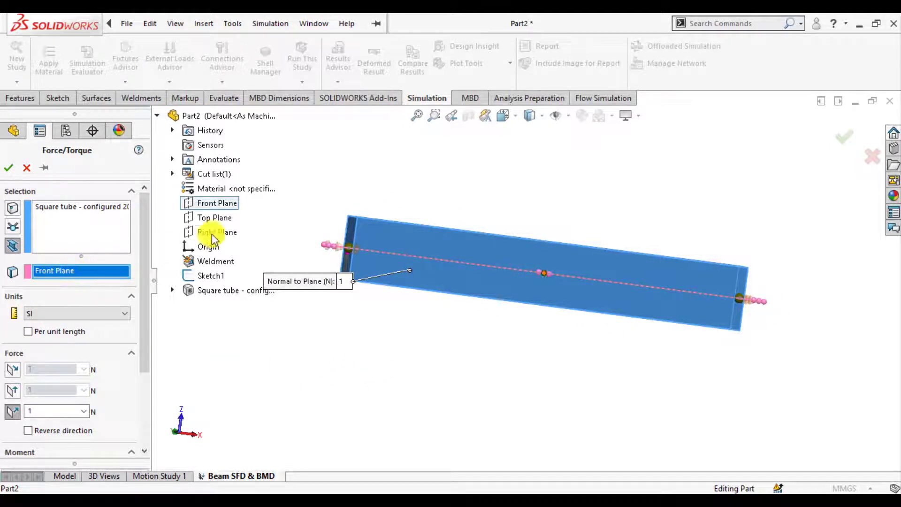
left_click(213, 218)
middle_click_drag(421, 193, 440, 192)
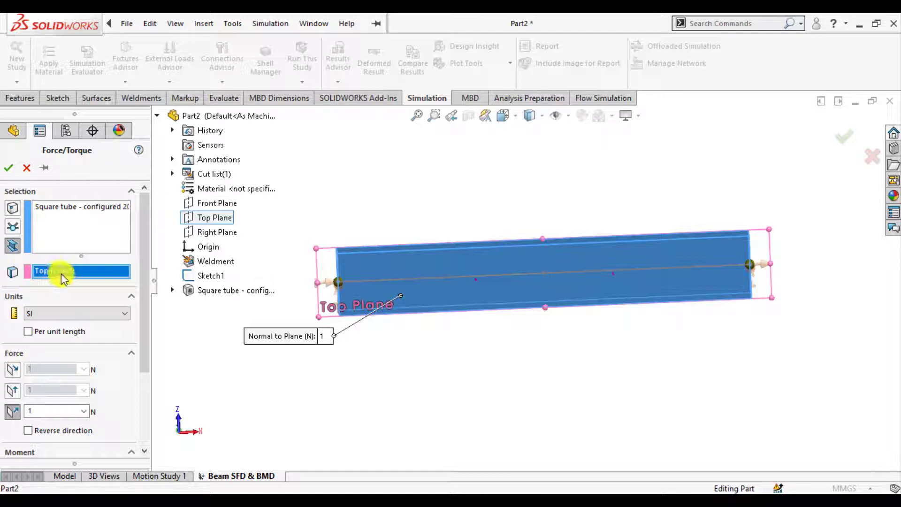
left_click(213, 203)
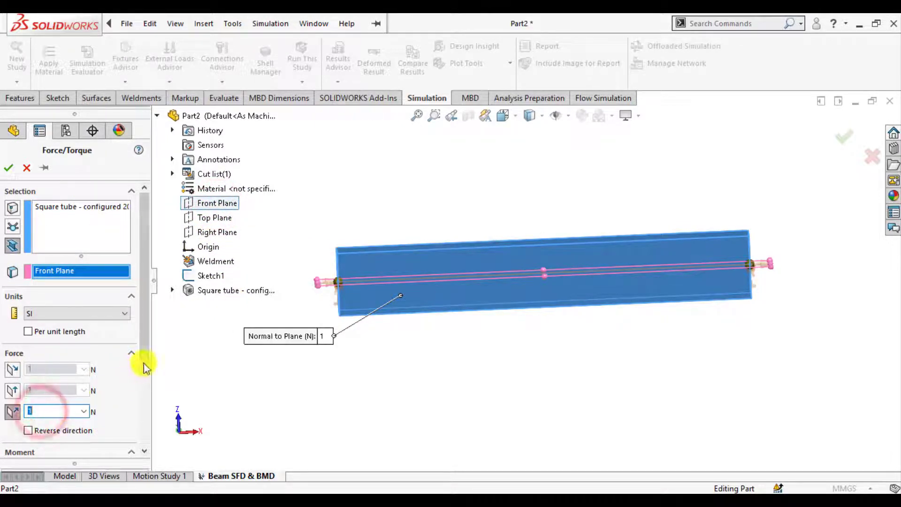
Enable the force component along plane direction 1 and set the load symbol size to 200.
left_click_drag(149, 359, 145, 404)
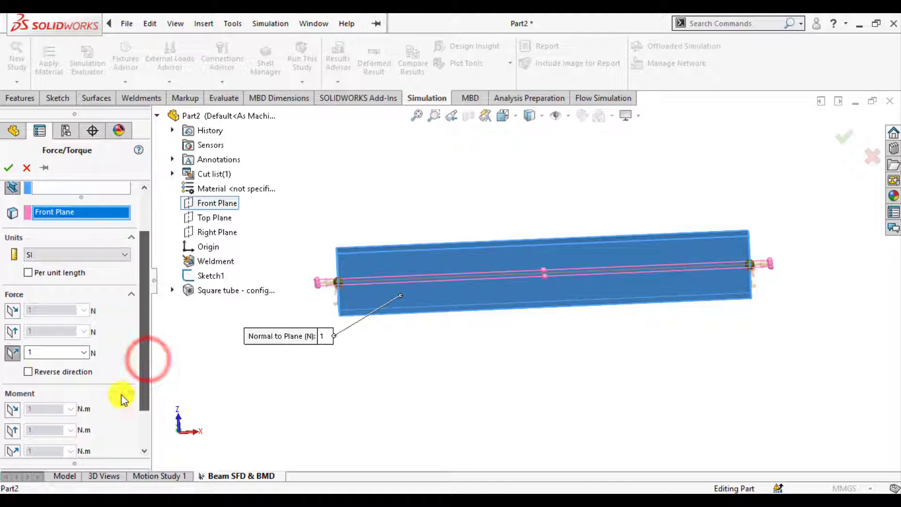
left_click(12, 311)
scroll(300, 293, "down", 2)
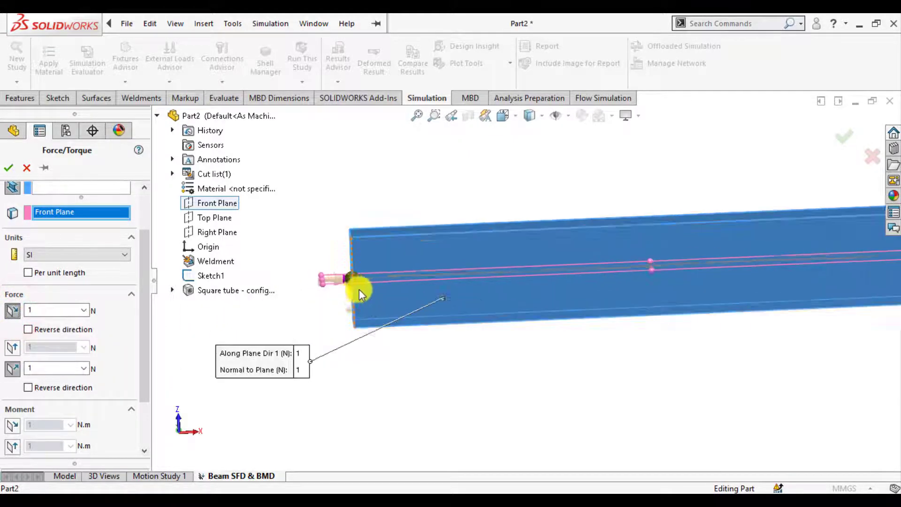
left_click_drag(145, 383, 144, 438)
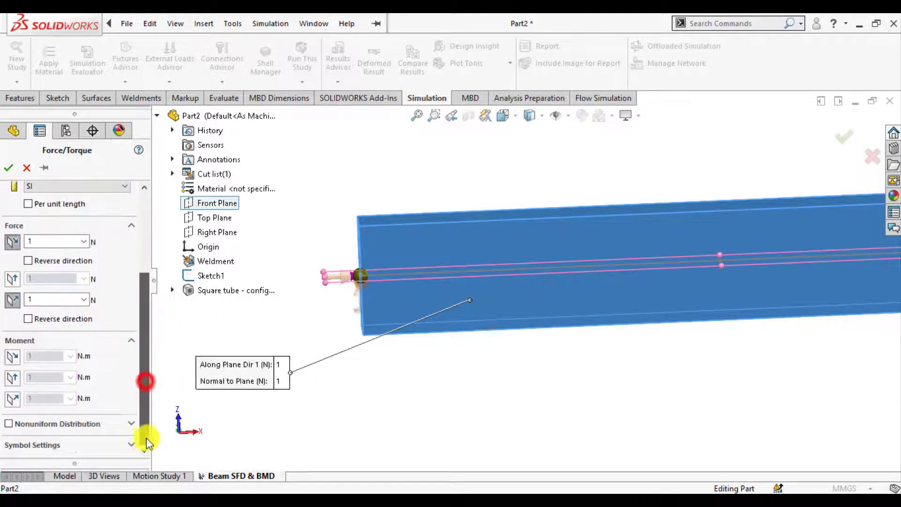
left_click(40, 448)
left_click_drag(145, 376, 140, 446)
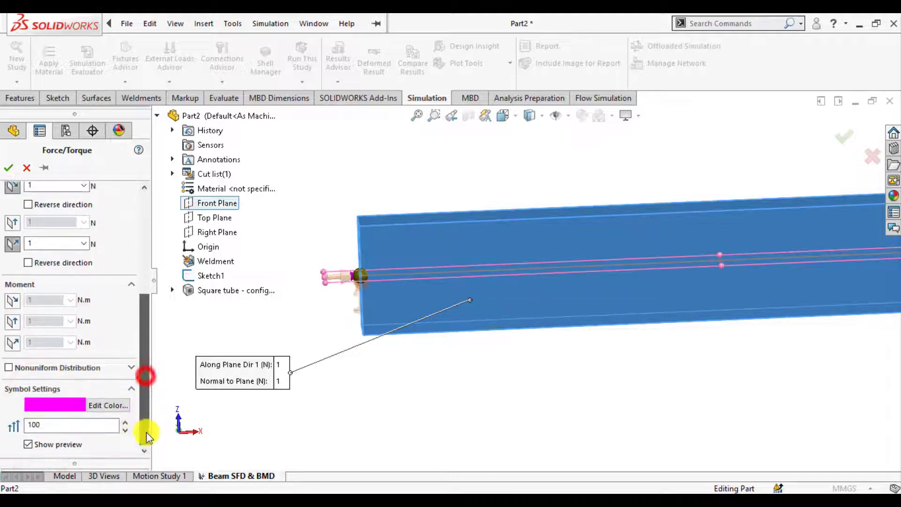
double_click(65, 424)
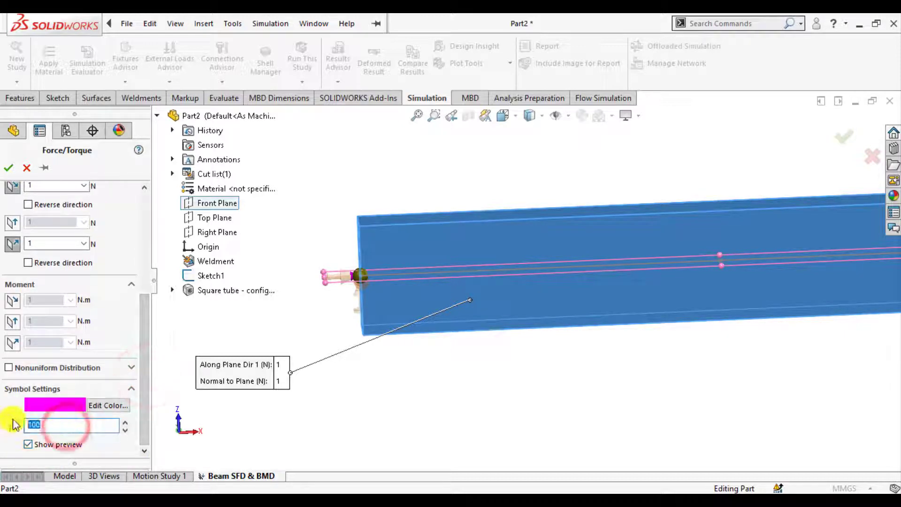
scroll(406, 388, "up", 3)
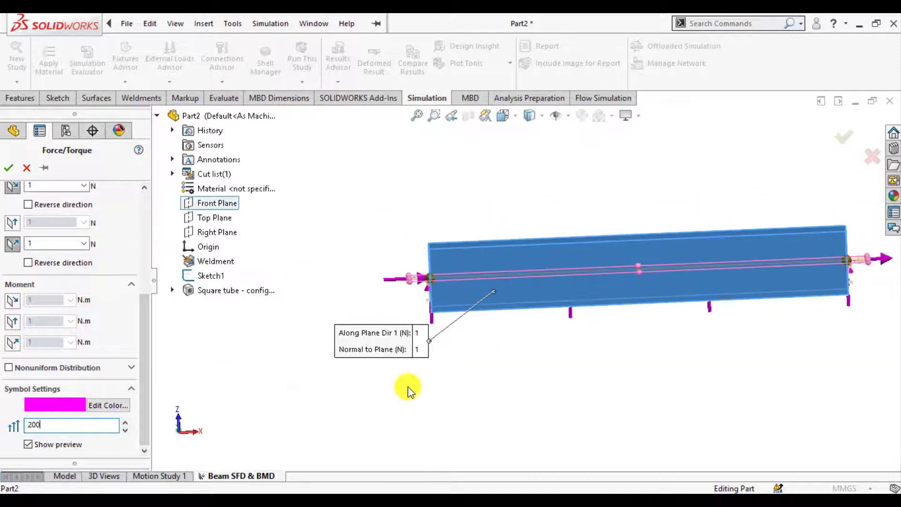
Keep only the normal-to-plane component, set it to 200 N in the reverse direction, and apply the force to the beam.
middle_click_drag(406, 389, 436, 373)
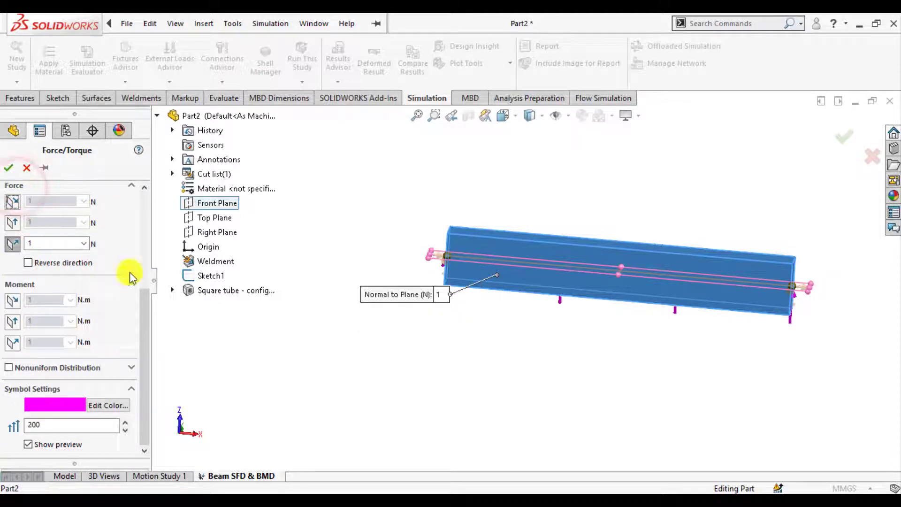
middle_click_drag(559, 338, 558, 290)
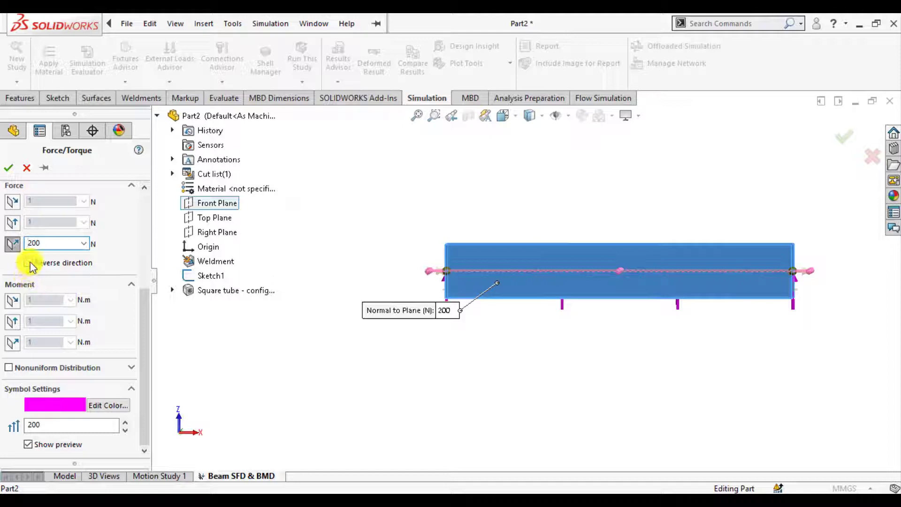
scroll(525, 260, "down", 3)
middle_click_drag(525, 260, 563, 314)
scroll(548, 300, "up", 3)
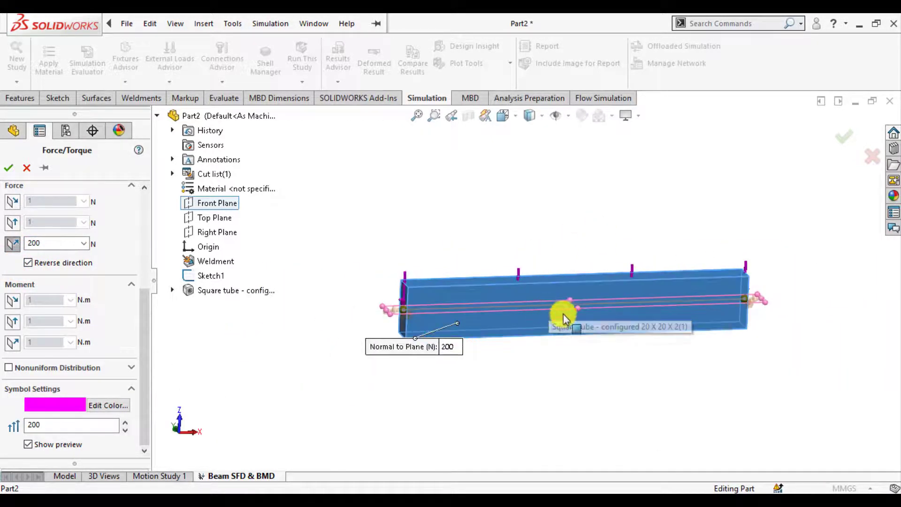
left_click(9, 172)
middle_click_drag(547, 369, 521, 412)
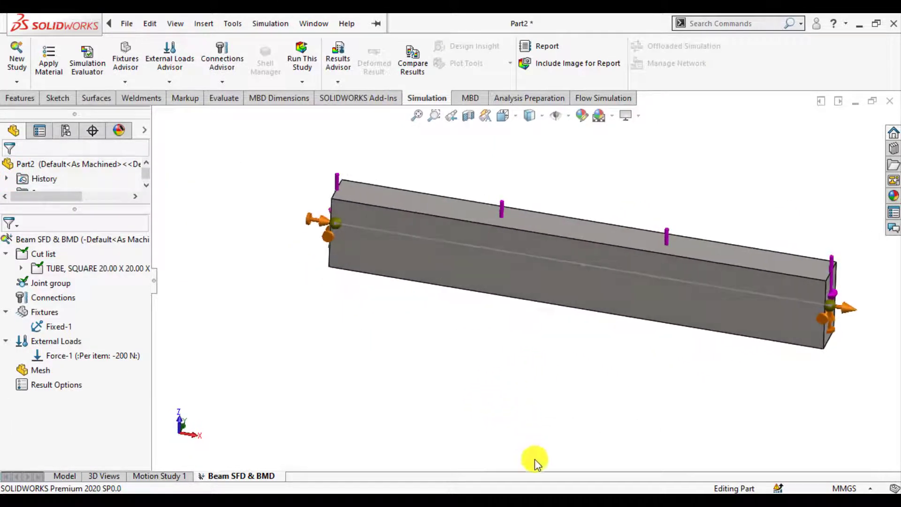
Run the beam study and examine the stress plot on the deformed beam.
left_click(292, 56)
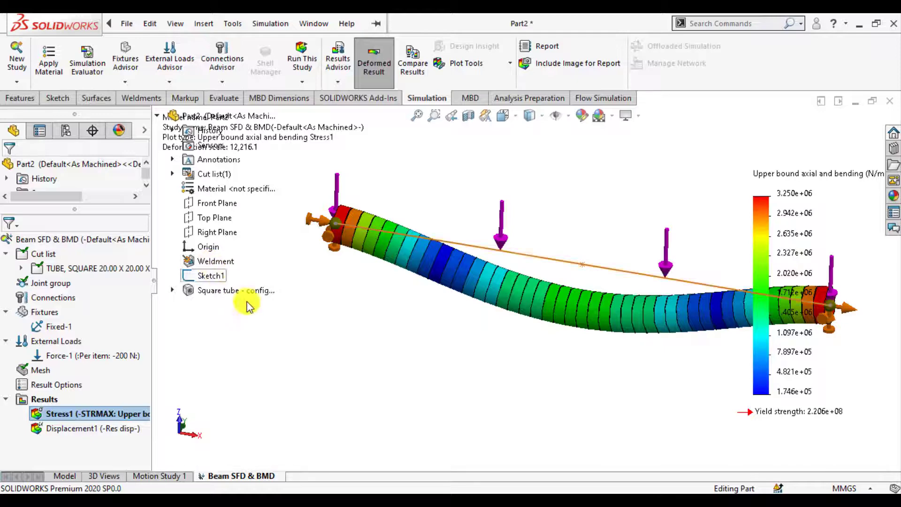
scroll(444, 371, "up", 2)
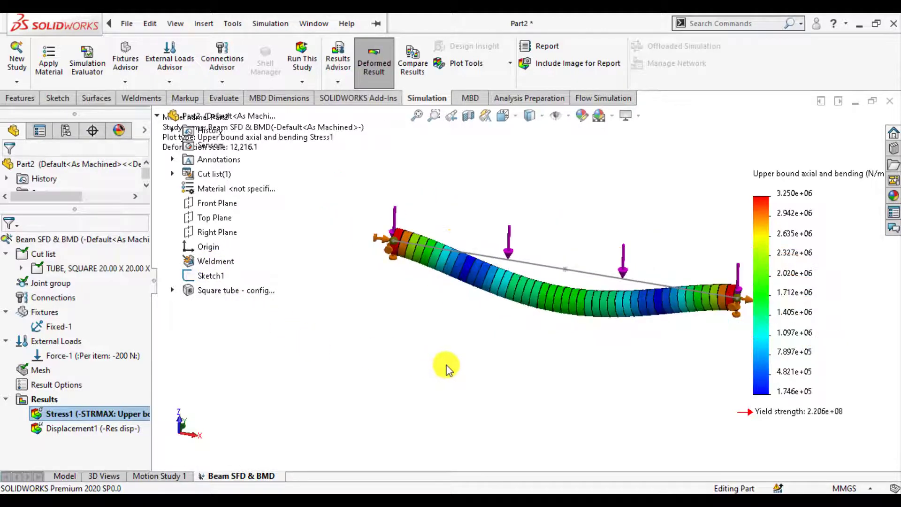
scroll(605, 263, "up", 2)
scroll(654, 284, "down", 2)
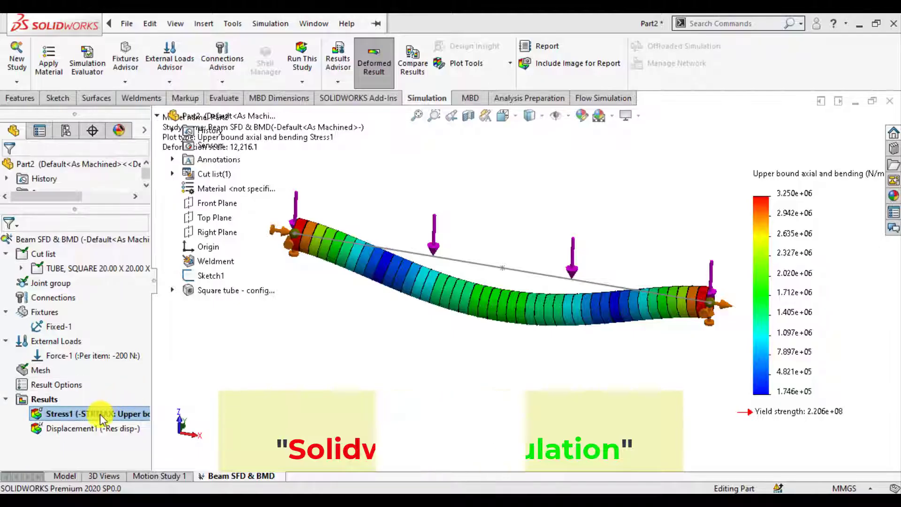
Edit the stress plot's definition and set its units to N/mm^2 (MPa).
right_click(99, 414)
left_click(130, 211)
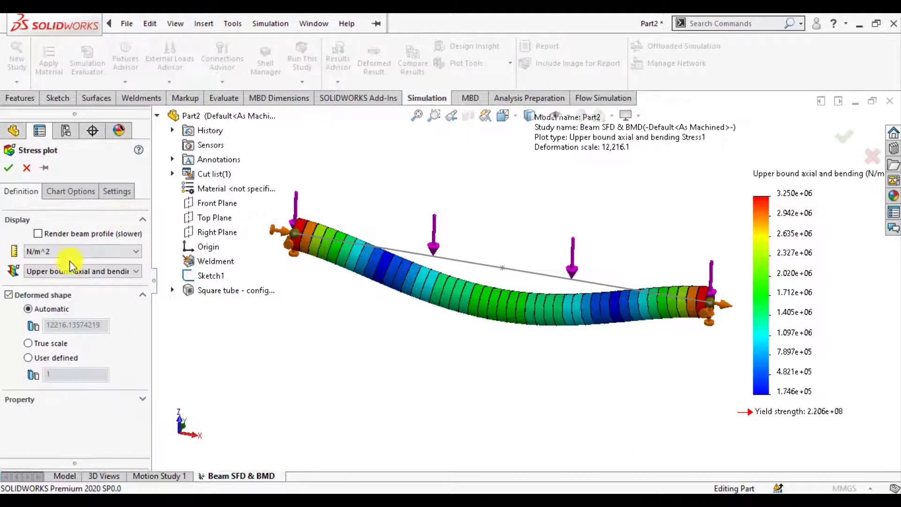
left_click(65, 252)
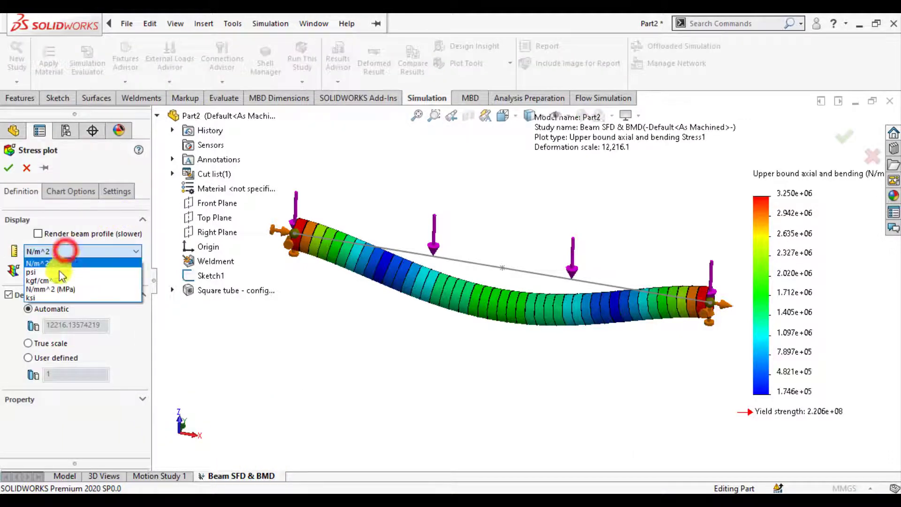
left_click(55, 295)
Set the stress plot legend's number format to floating and apply the plot changes.
left_click(69, 191)
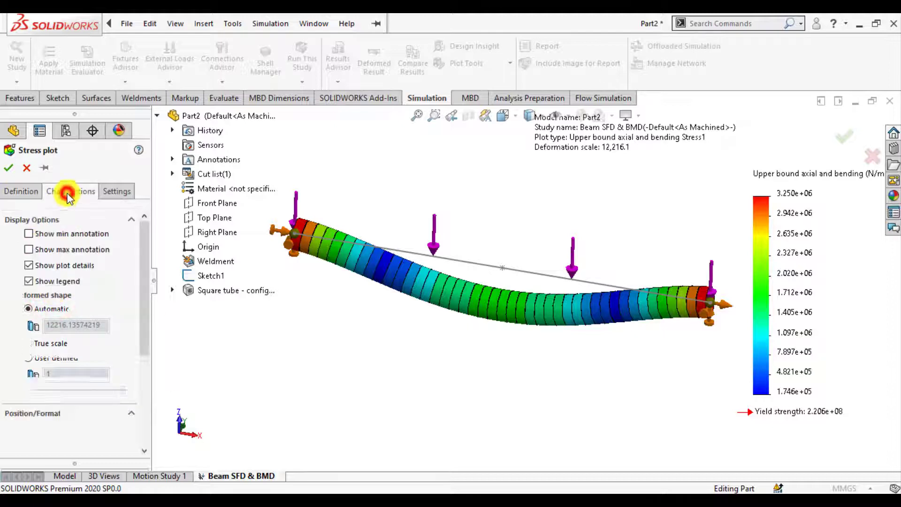
scroll(38, 293, "down", 5)
left_click(38, 367)
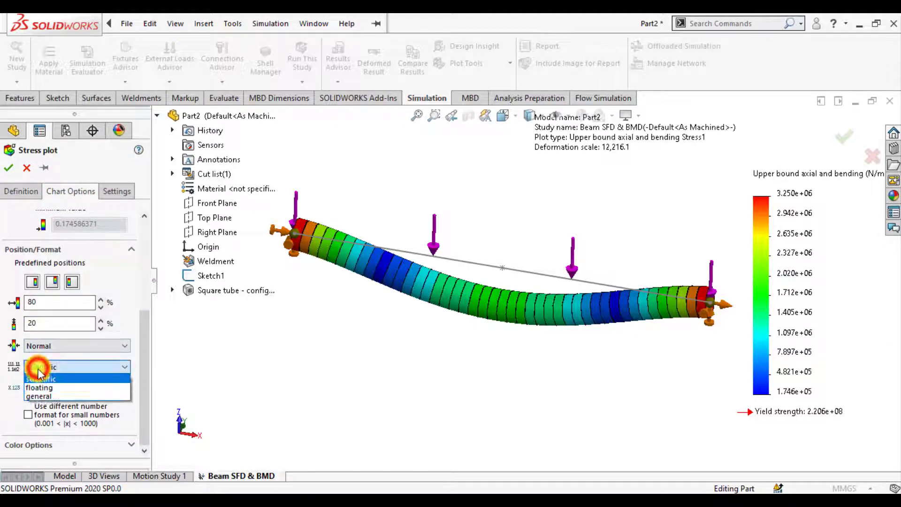
left_click(40, 383)
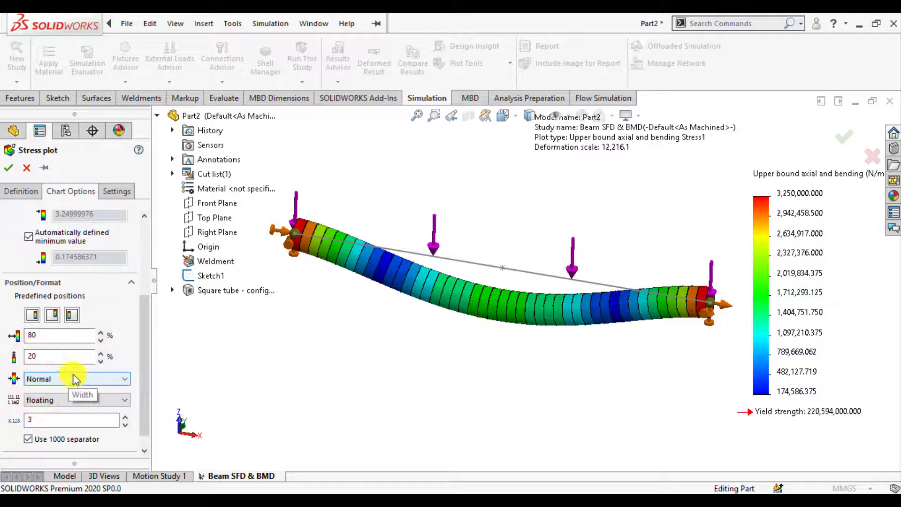
left_click(9, 168)
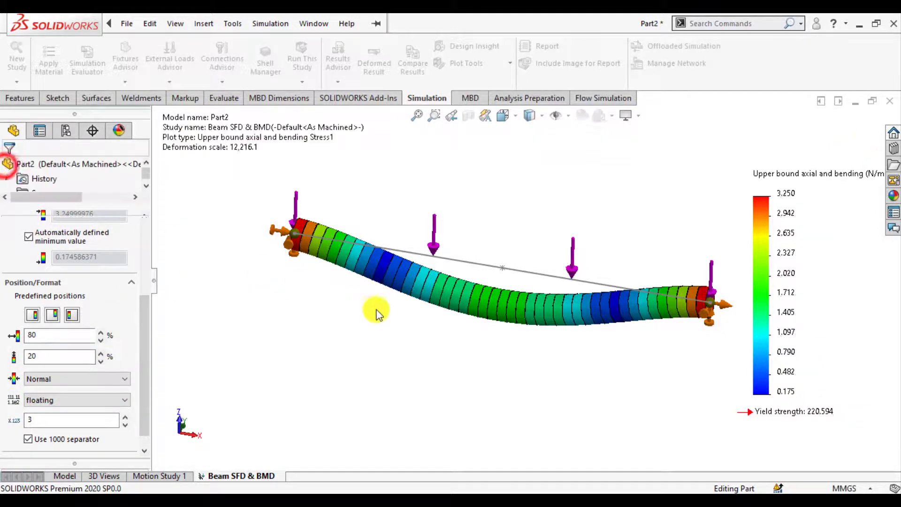
Inspect the stress plot from another angle and display the displacement plot.
left_click(483, 357)
middle_click_drag(566, 335, 520, 325)
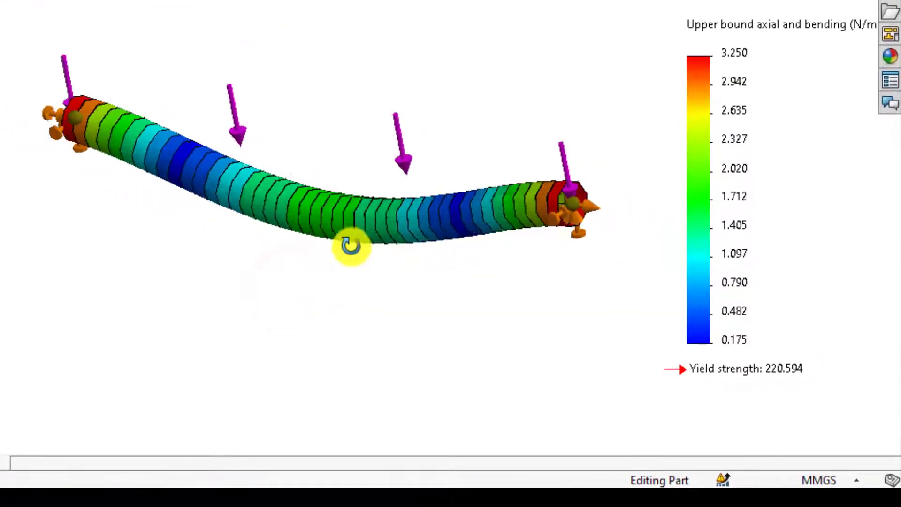
middle_click_drag(349, 245, 649, 133)
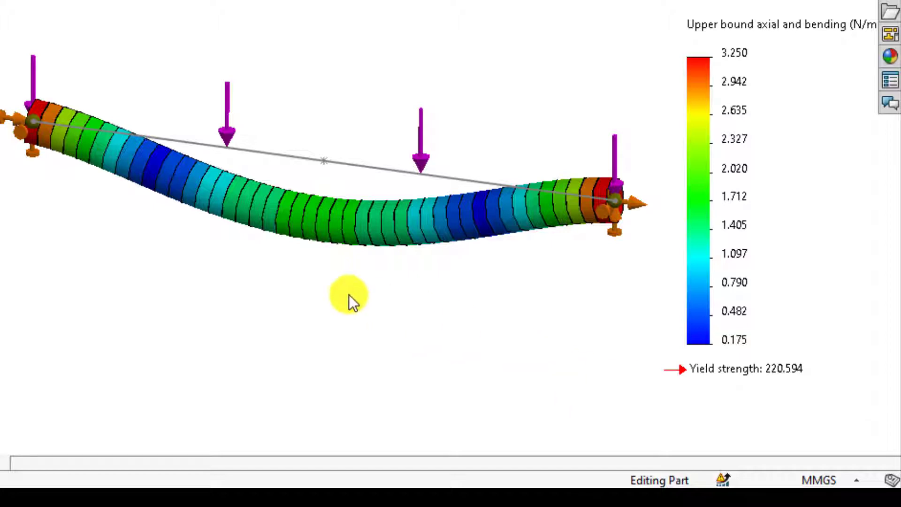
double_click(51, 431)
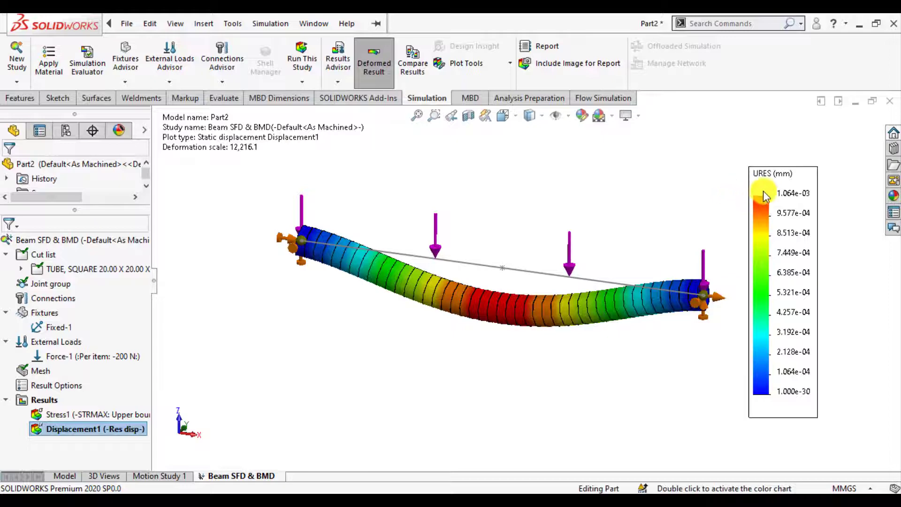
Change the beam's normal-to-plane force to 2000 N and rerun the study.
right_click(119, 358)
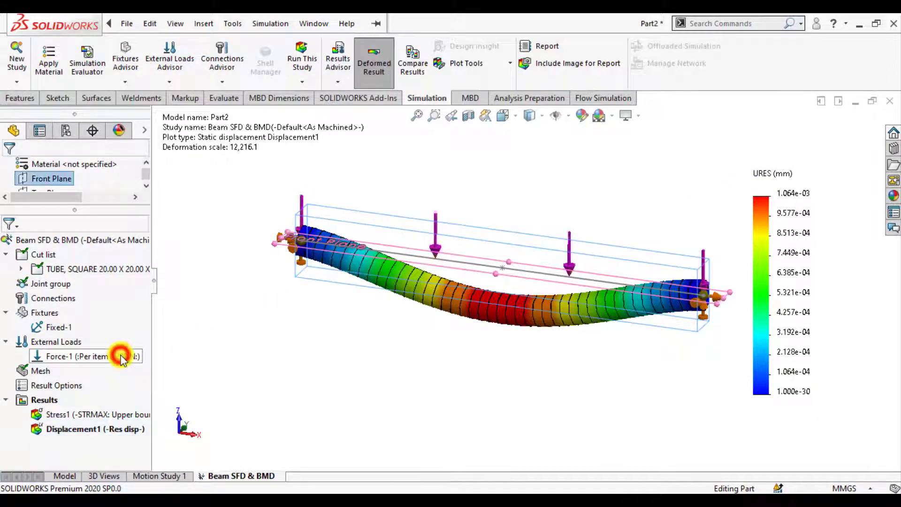
left_click(124, 363)
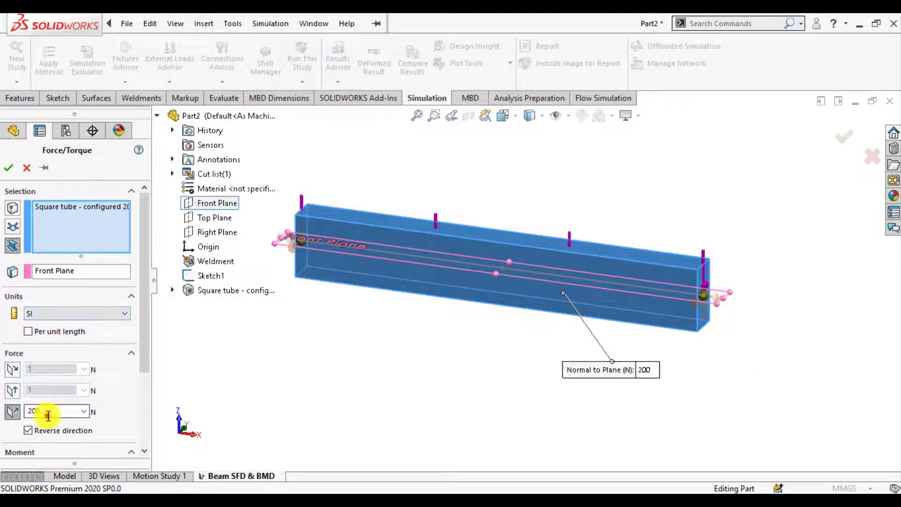
type("2000")
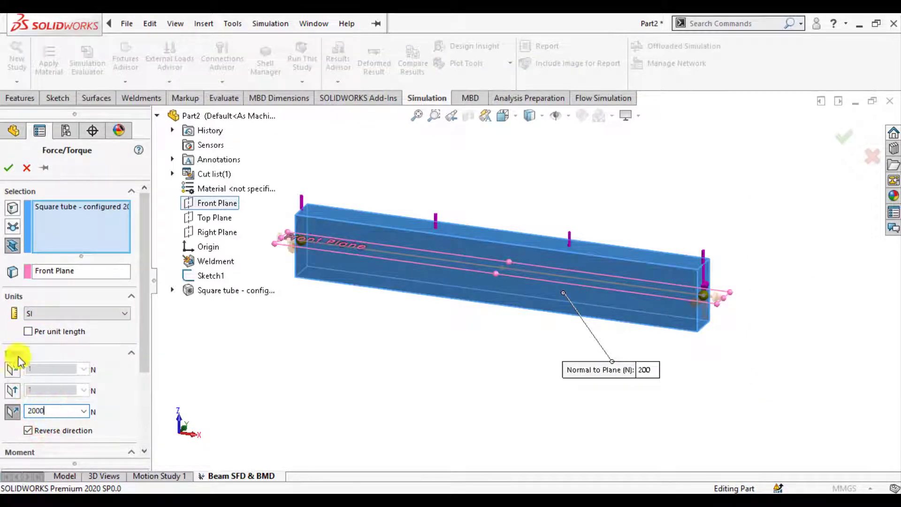
left_click(11, 169)
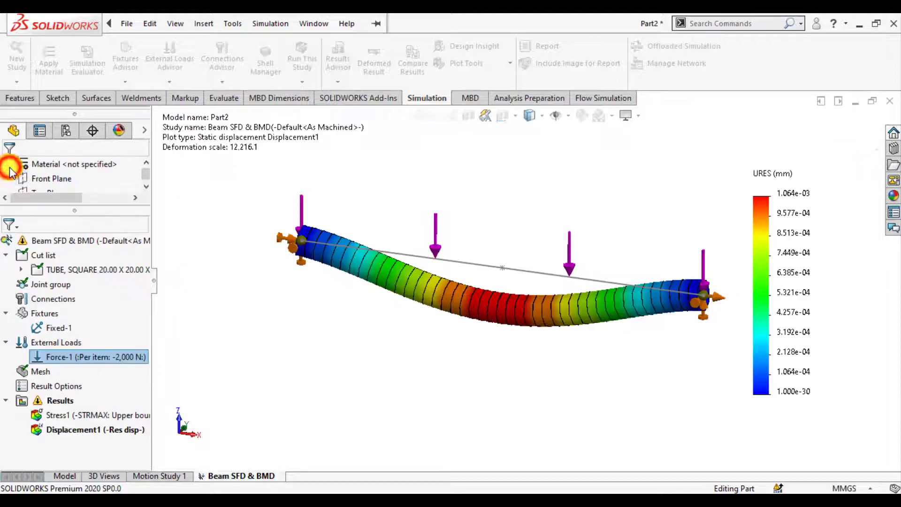
left_click(302, 56)
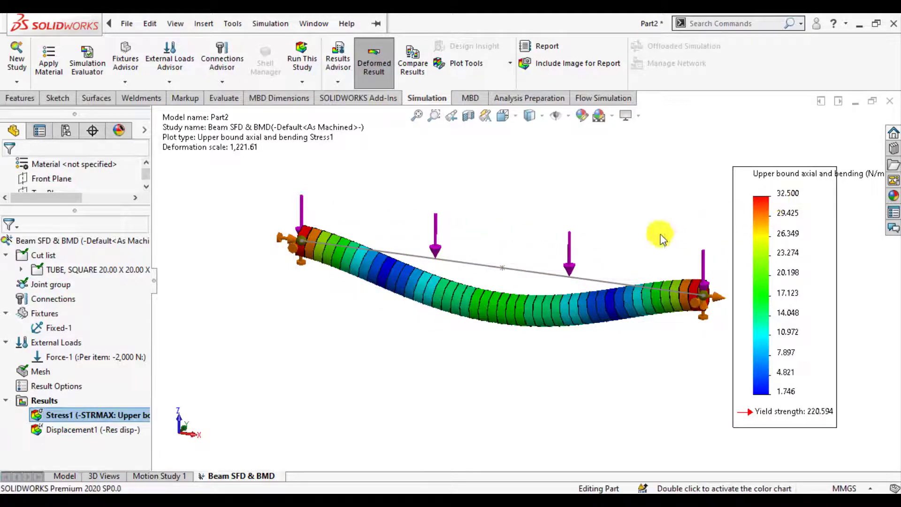
Display the displacement plot and examine the beam's deflection from the front, the top and a rotated side view.
left_click(80, 432)
double_click(81, 432)
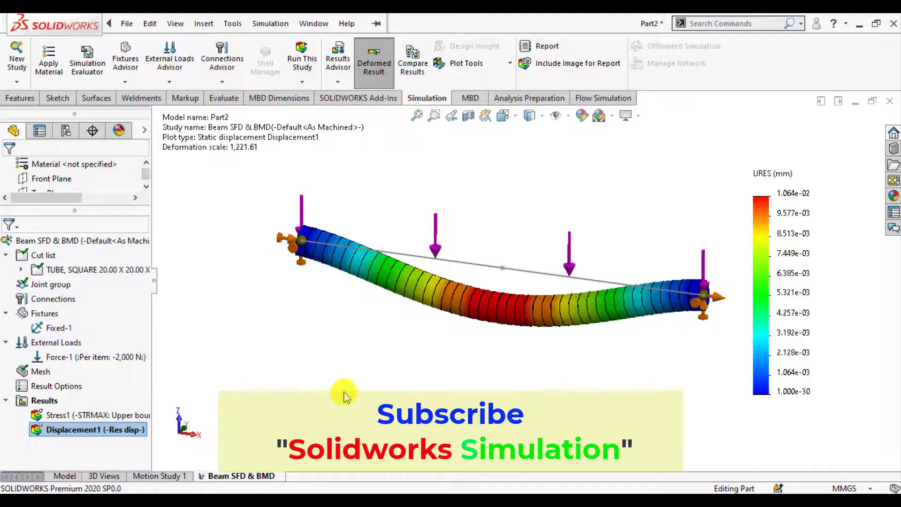
left_click(516, 118)
left_click(518, 171)
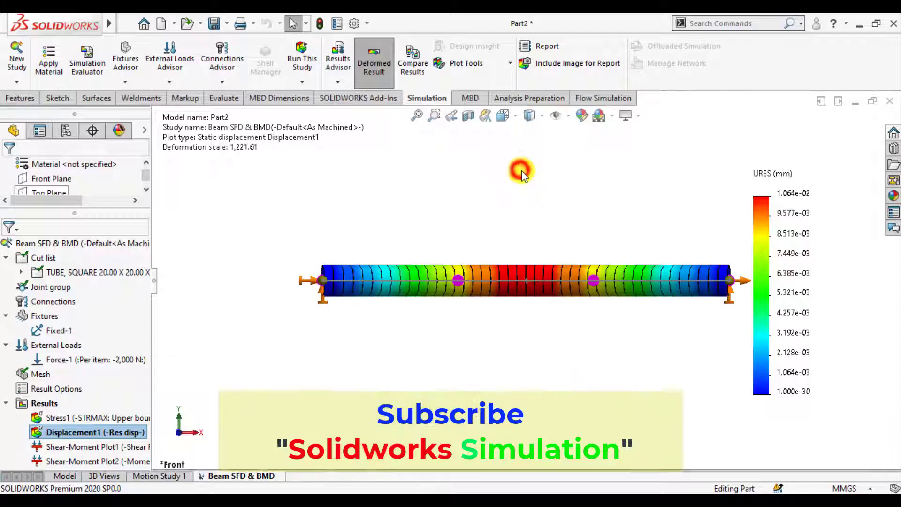
left_click(509, 116)
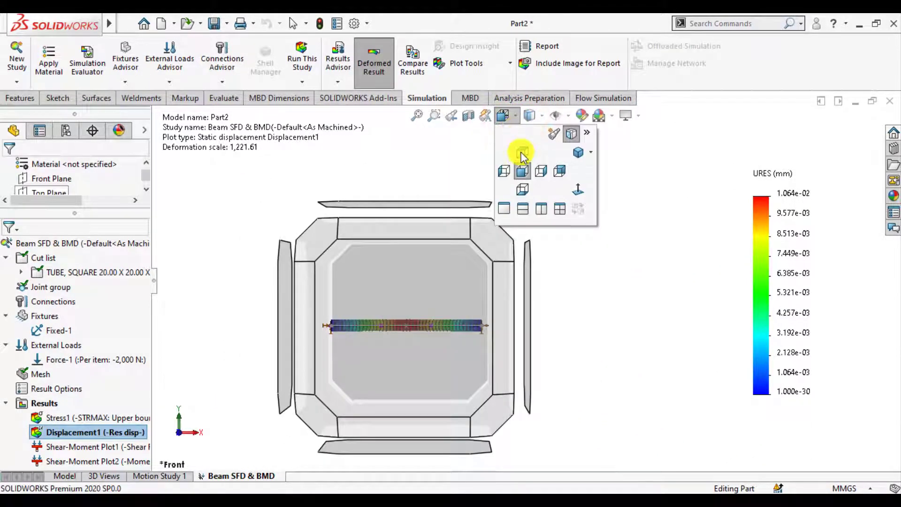
left_click(522, 153)
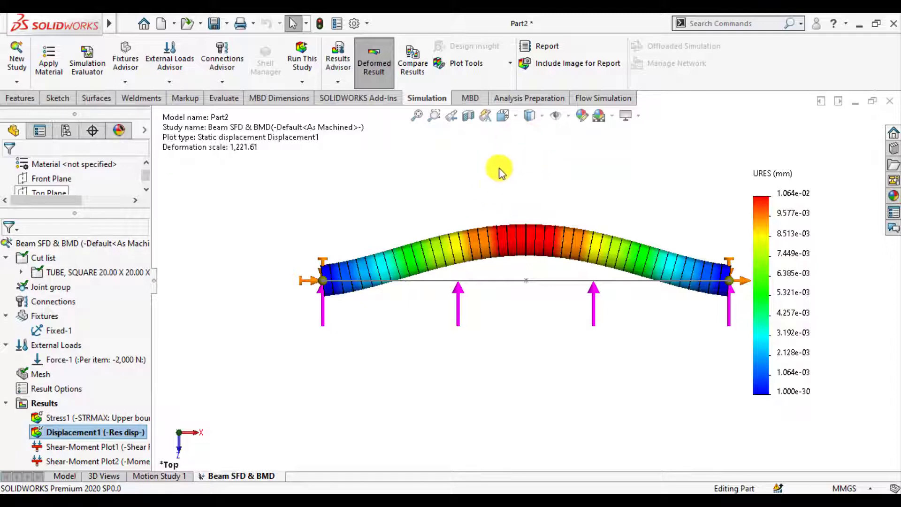
middle_click_drag(489, 197, 527, 207)
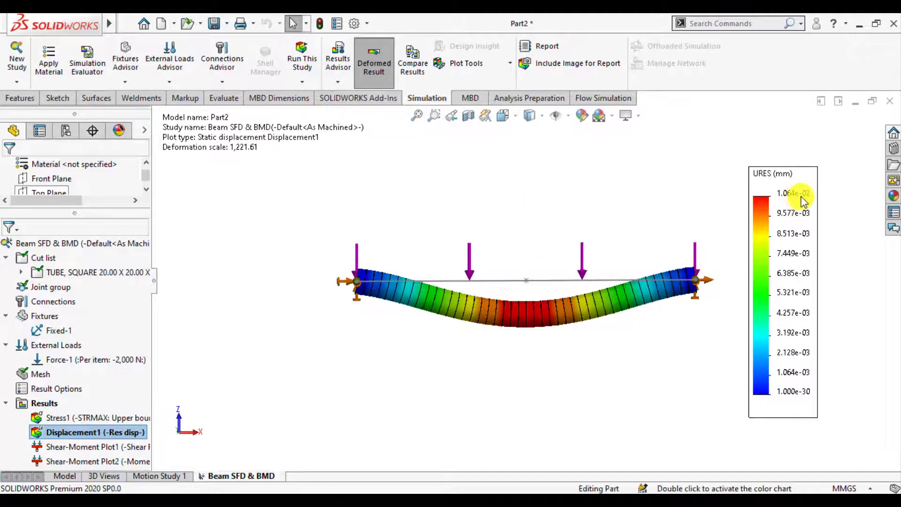
double_click(96, 416)
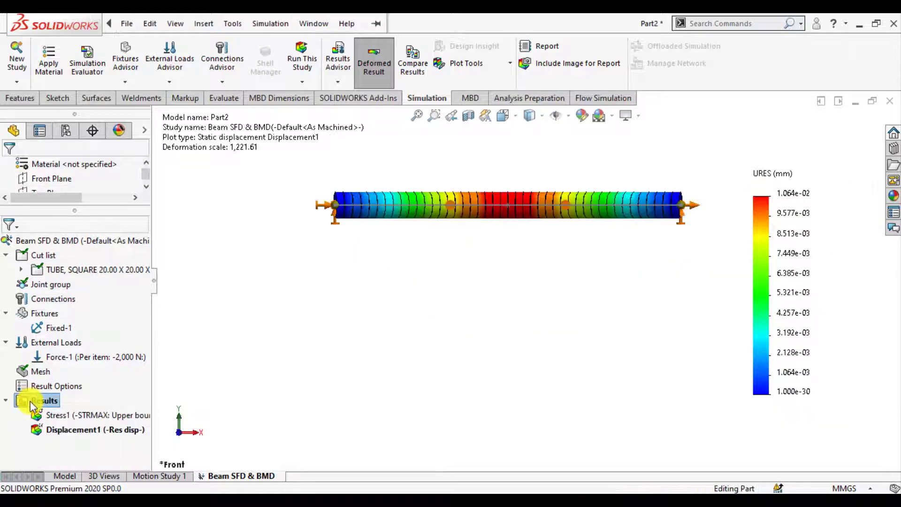
Create a beam diagram of Shear Force in Dir1 in N for all beams.
right_click(30, 401)
left_click(53, 215)
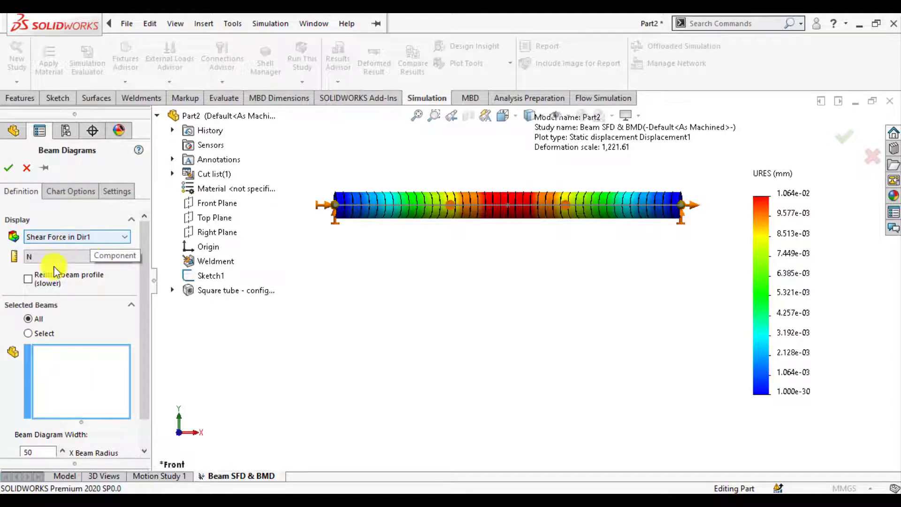
left_click(9, 169)
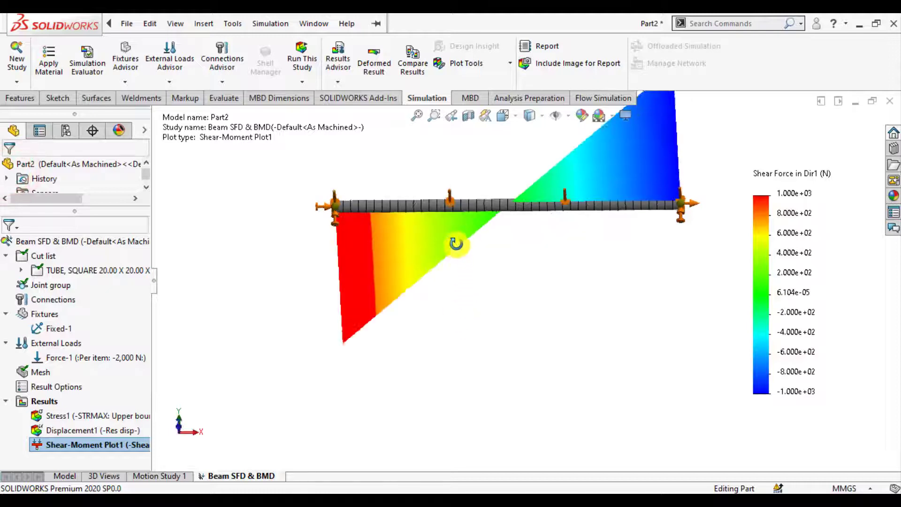
Examine the whole shear force diagram in the top view.
scroll(441, 323, "up", 4)
middle_click_drag(441, 333, 427, 283)
scroll(442, 335, "up", 1)
scroll(483, 281, "up", 1)
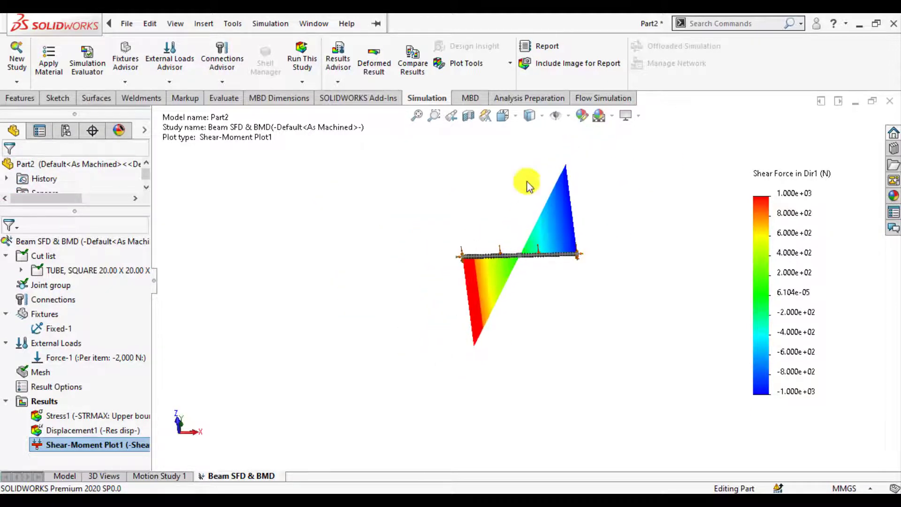
left_click(516, 118)
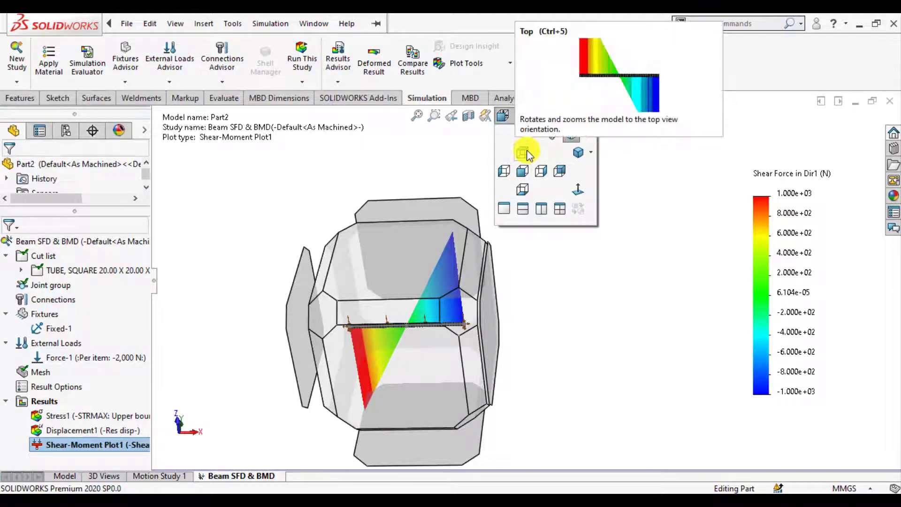
left_click(525, 151)
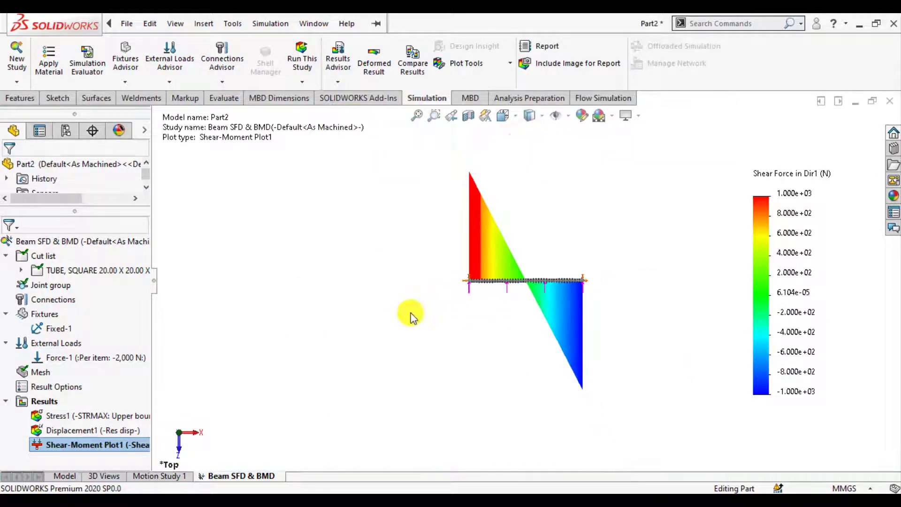
scroll(533, 247, "down", 1)
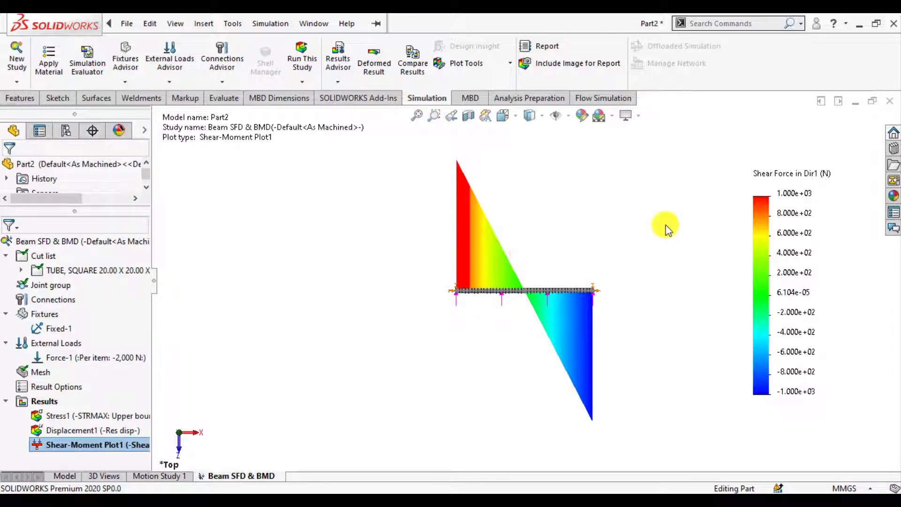
Edit the shear force diagram so its legend uses the floating number format.
right_click(112, 445)
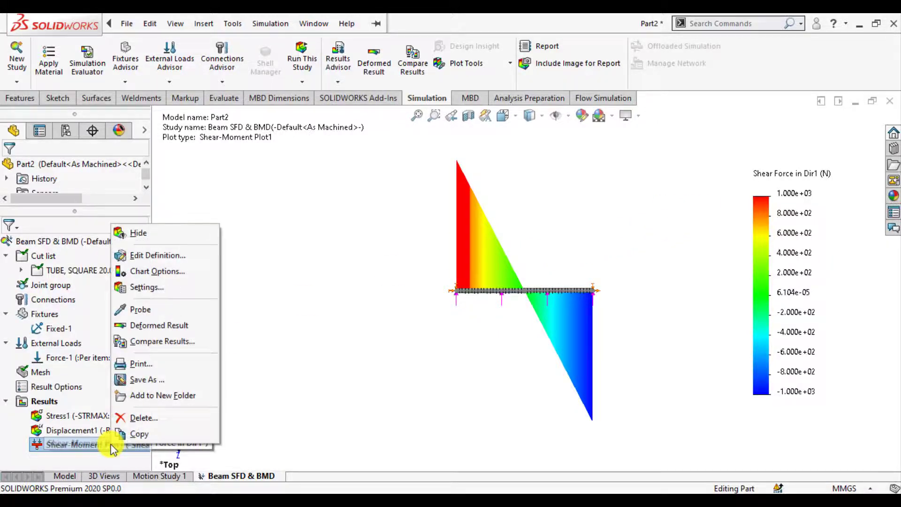
left_click(159, 256)
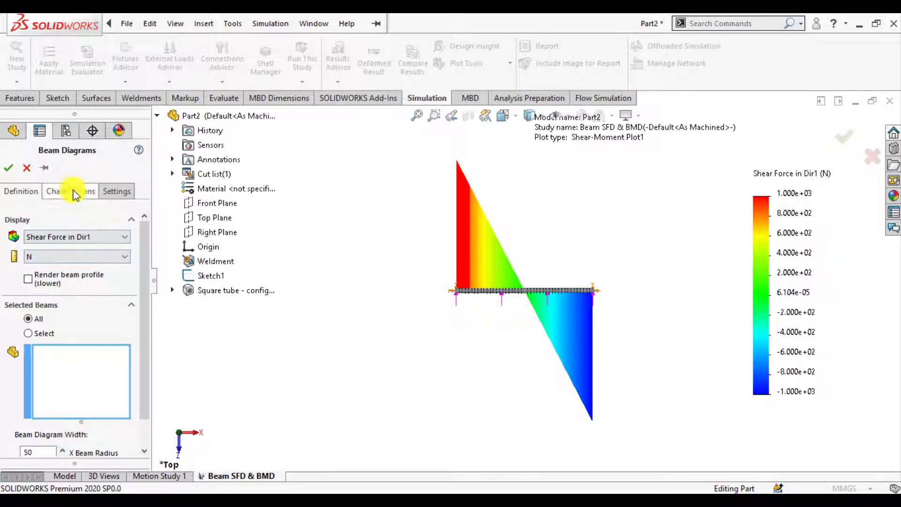
left_click(70, 190)
scroll(52, 282, "down", 5)
left_click(50, 367)
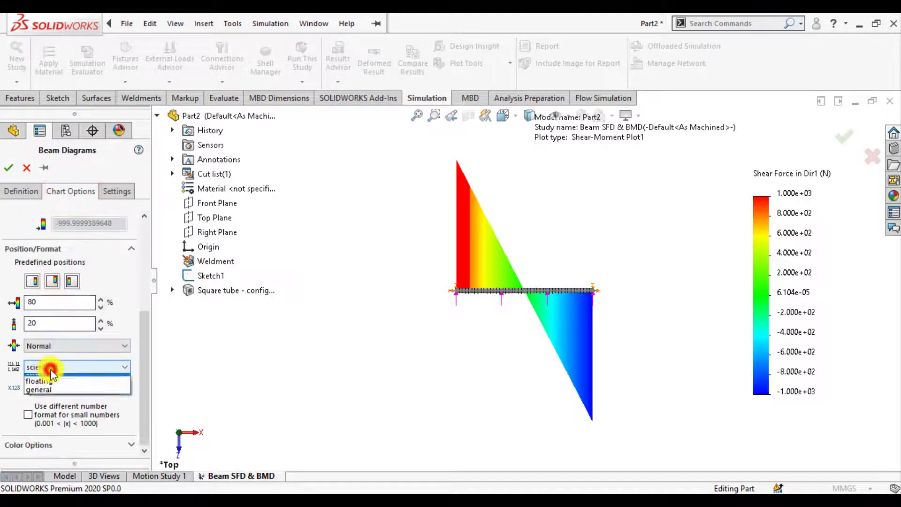
left_click(40, 381)
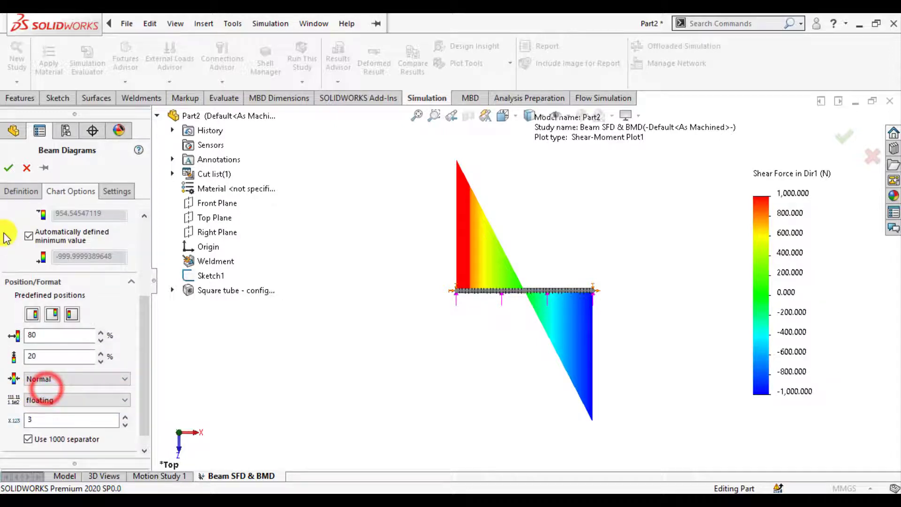
left_click(9, 168)
left_click(304, 256)
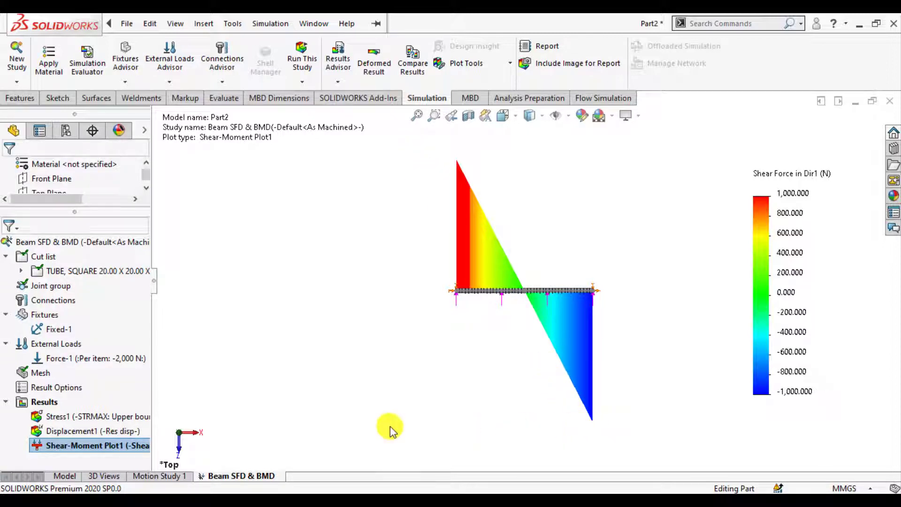
Create a beam diagram of Moment about Dir2 in N.m for all beams.
right_click(50, 403)
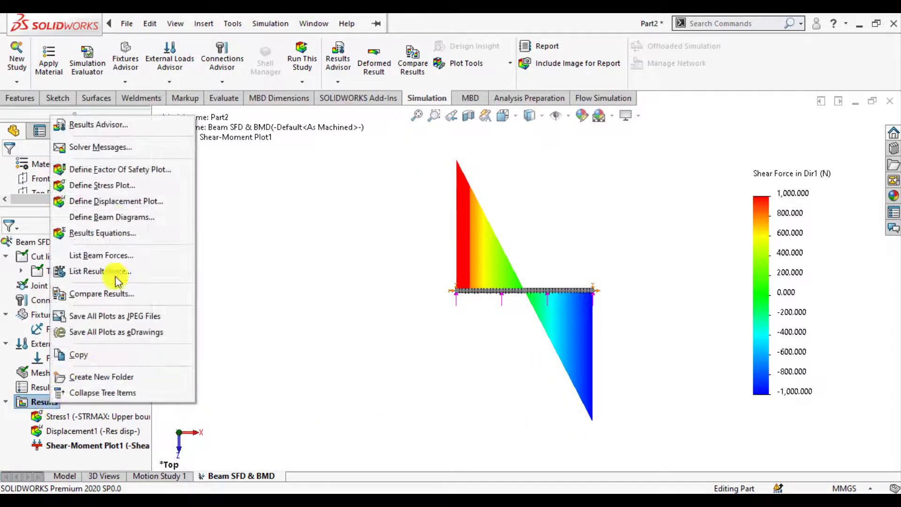
left_click(121, 217)
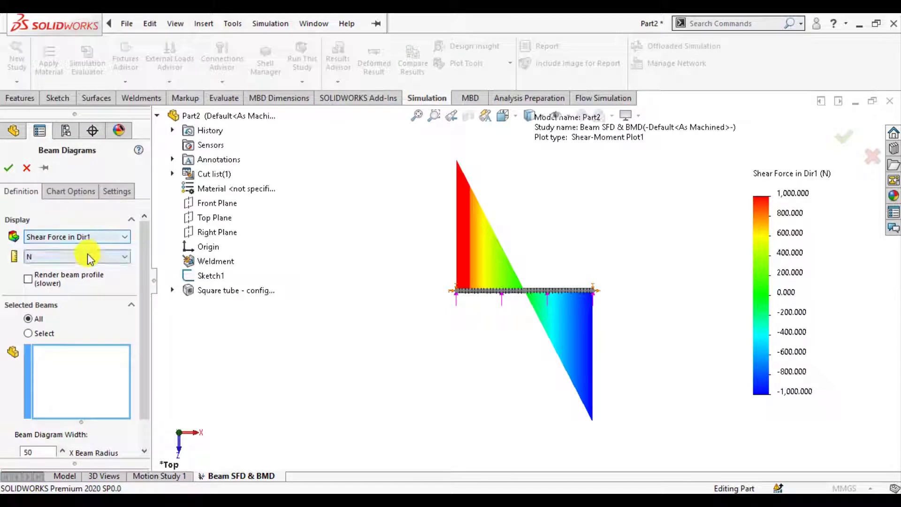
left_click(92, 239)
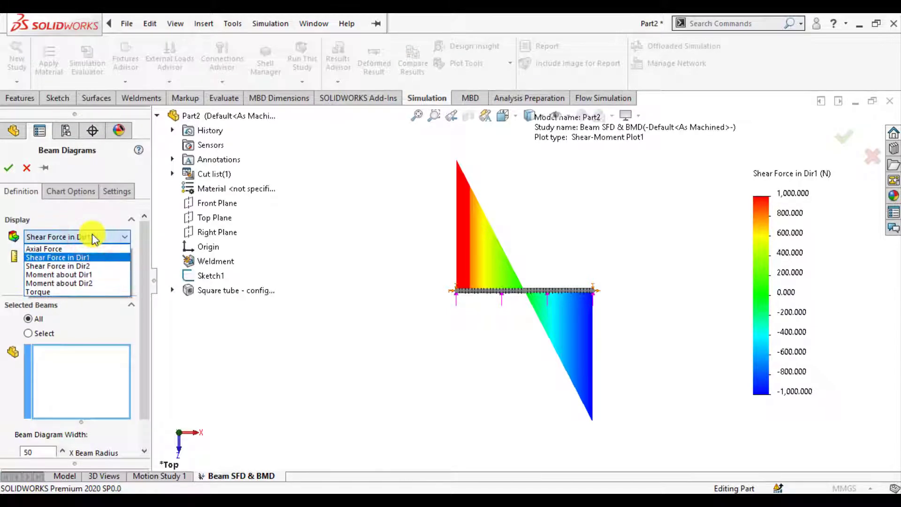
left_click(84, 284)
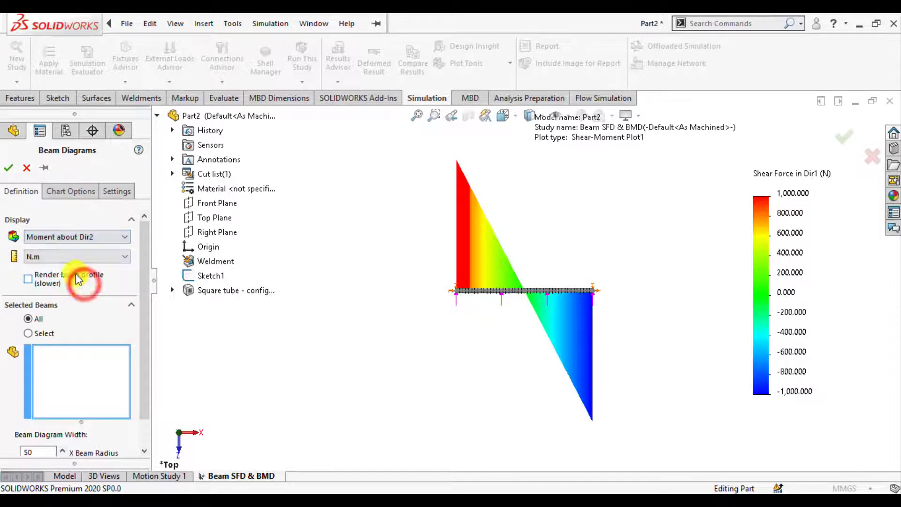
left_click(9, 168)
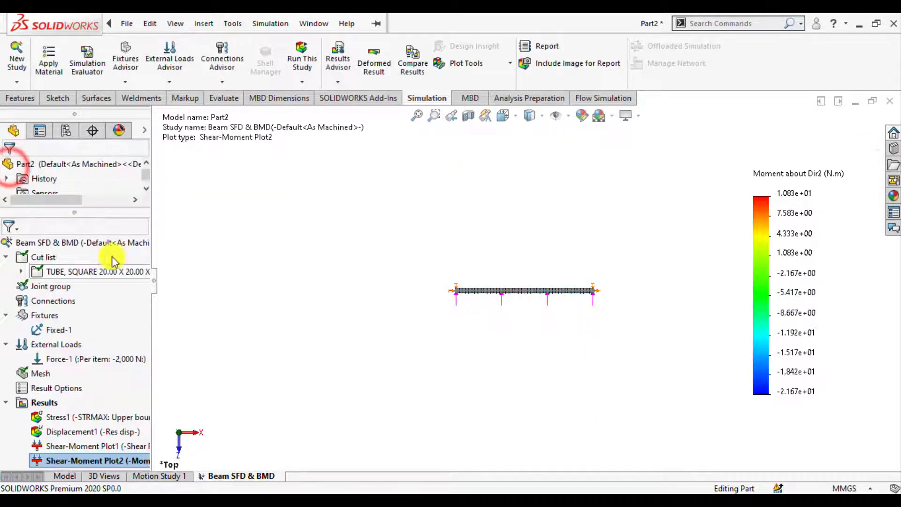
Examine the whole bending moment diagram in the front view and open its definition for editing.
middle_click_drag(451, 343, 486, 368)
left_click(515, 122)
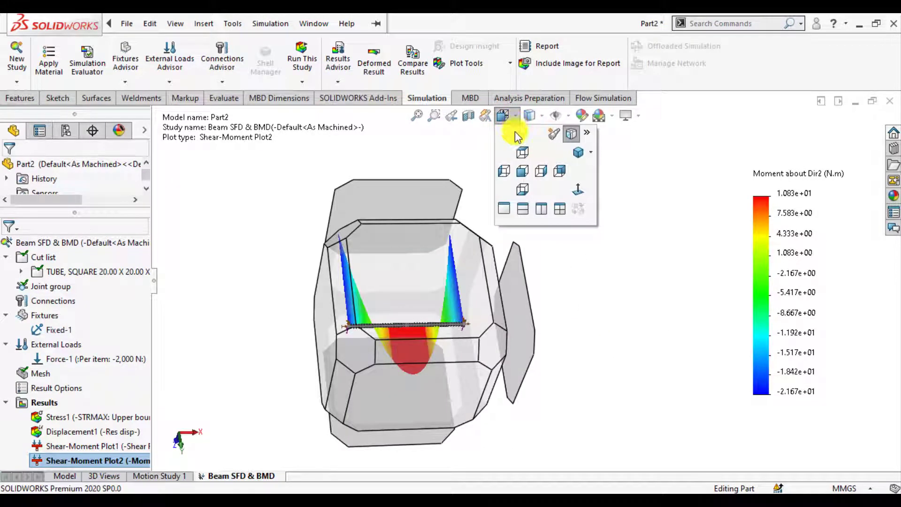
left_click(524, 171)
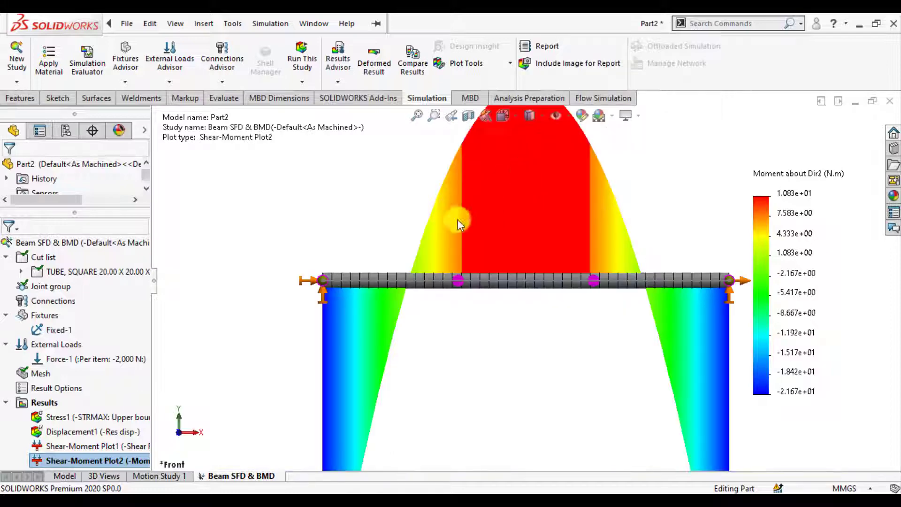
scroll(364, 229, "up", 5)
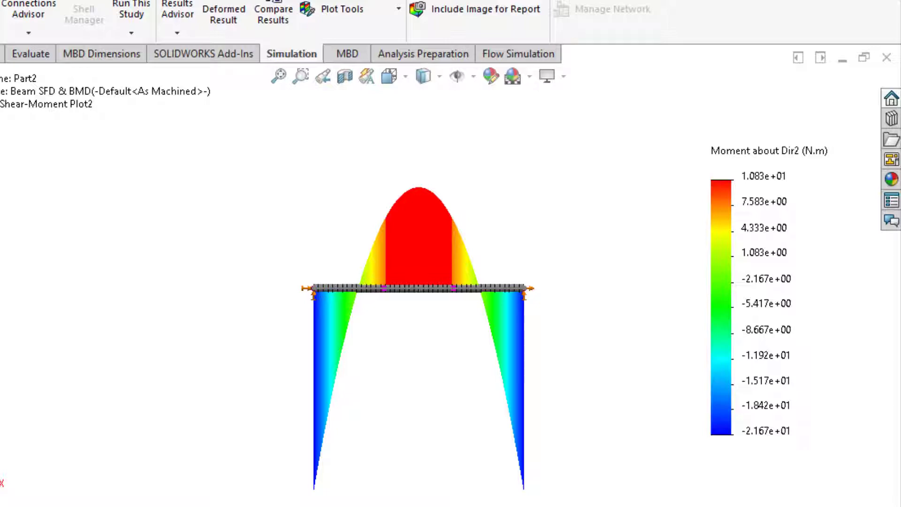
right_click(97, 460)
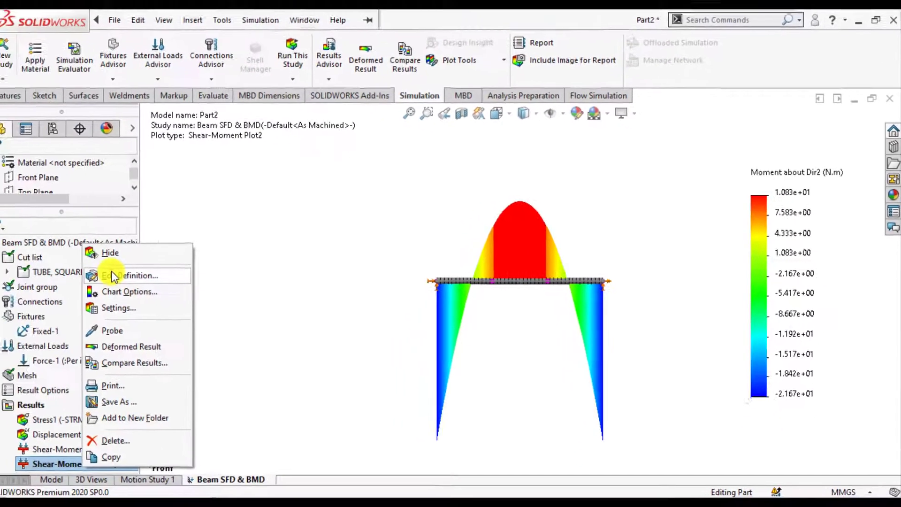
left_click(124, 275)
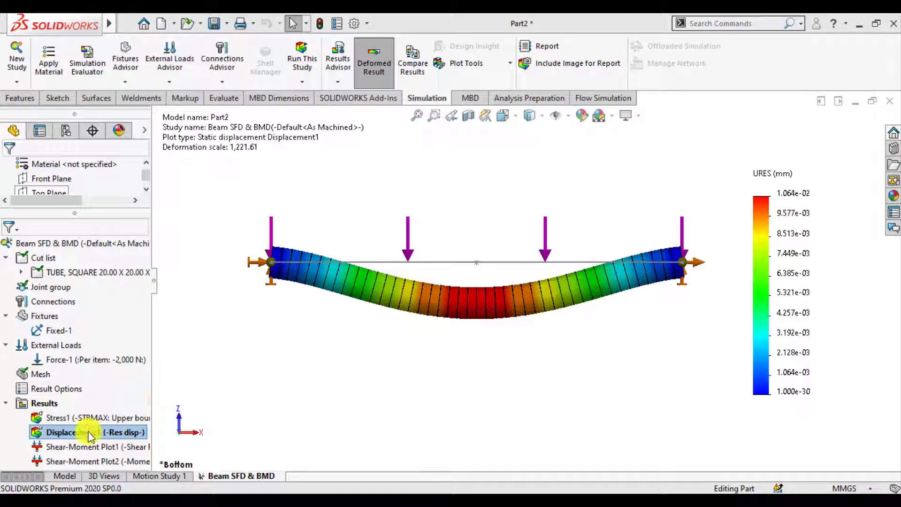
Animate the displacement plot, replay it with 25 frames at a speed of 97, and close the animation.
right_click(123, 429)
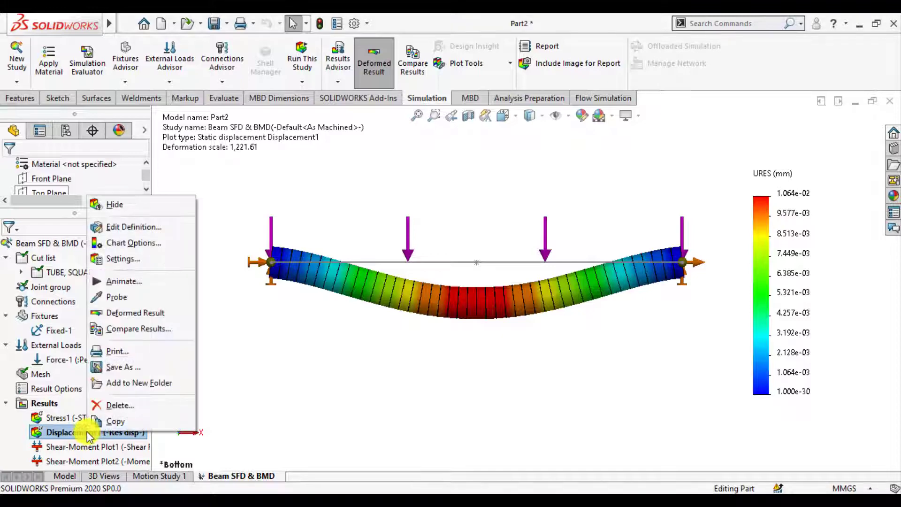
left_click(124, 281)
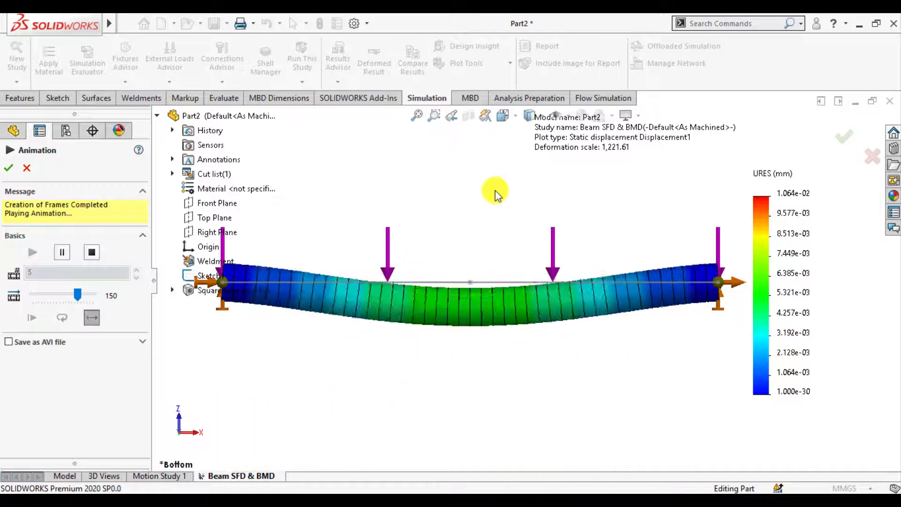
left_click(89, 254)
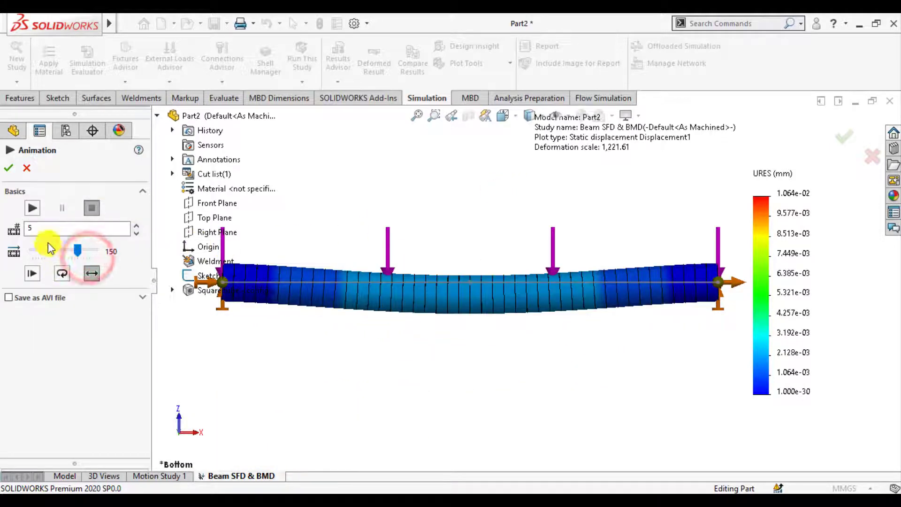
left_click_drag(63, 248, 12, 229)
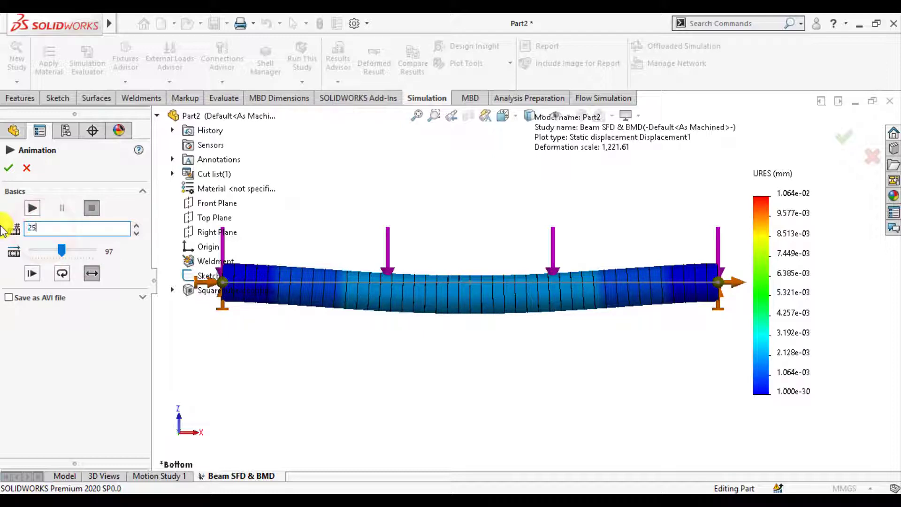
left_click(28, 208)
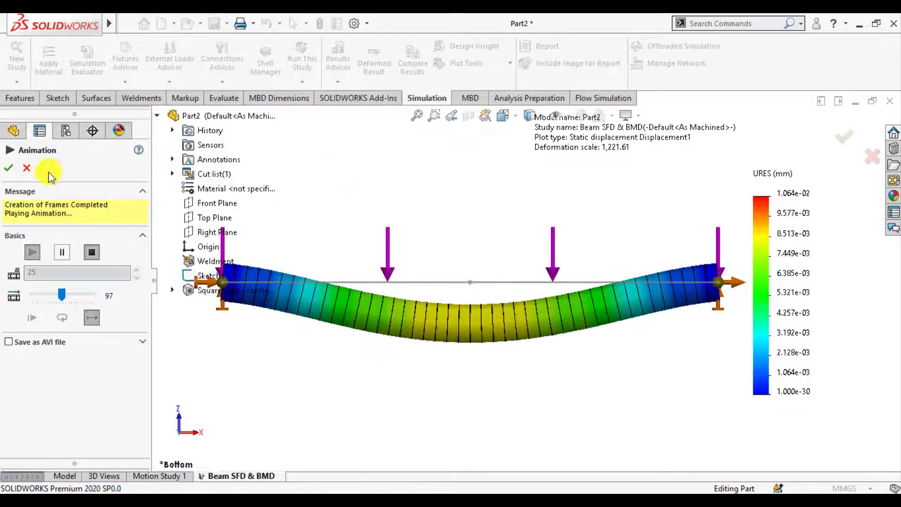
left_click(9, 169)
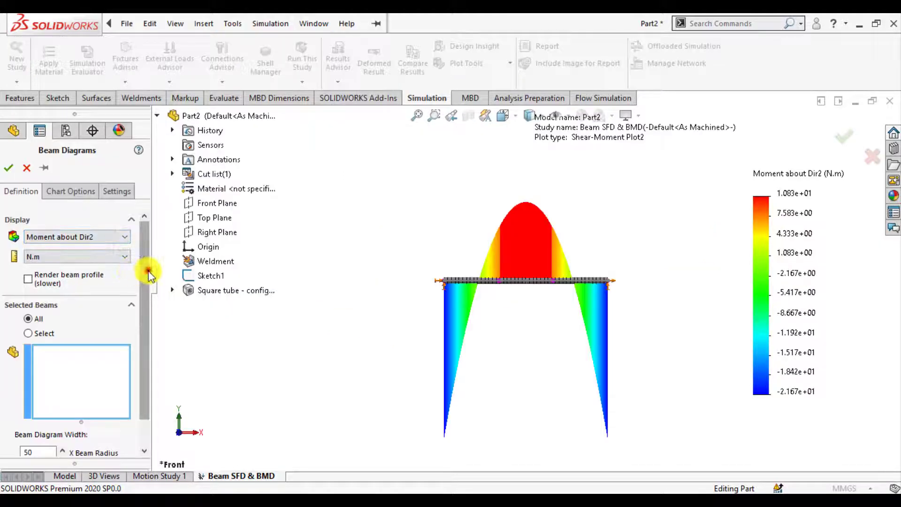
Set the bending moment diagram's legend to the floating number format and open the plot's display settings.
left_click_drag(149, 275, 144, 358)
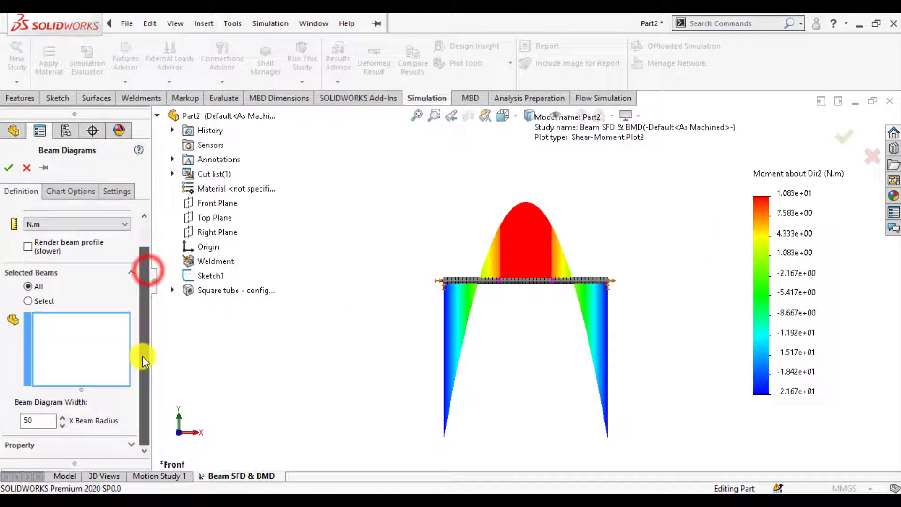
left_click(70, 190)
left_click(23, 191)
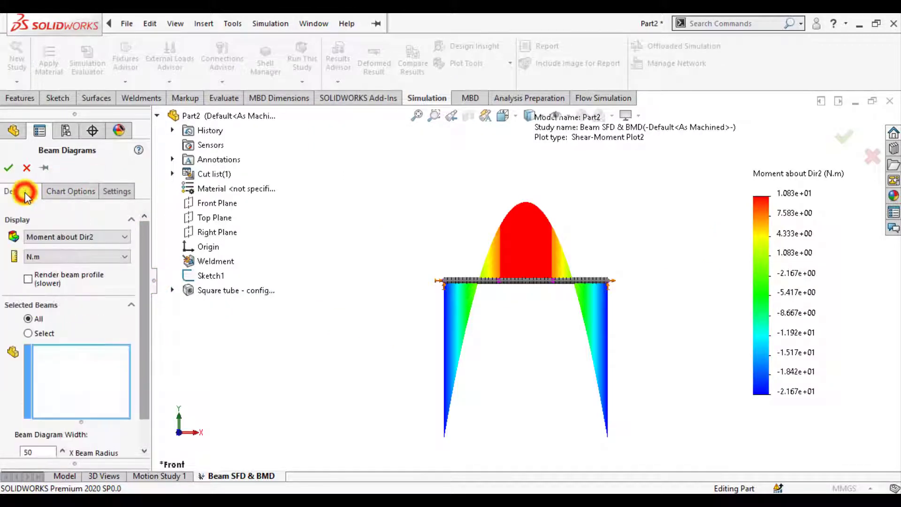
left_click_drag(145, 297, 145, 221)
left_click(63, 191)
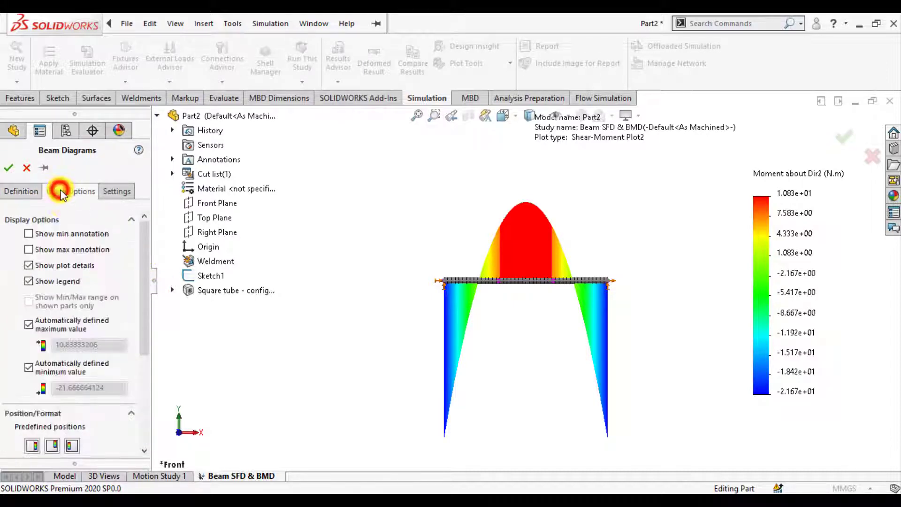
left_click_drag(145, 309, 146, 396)
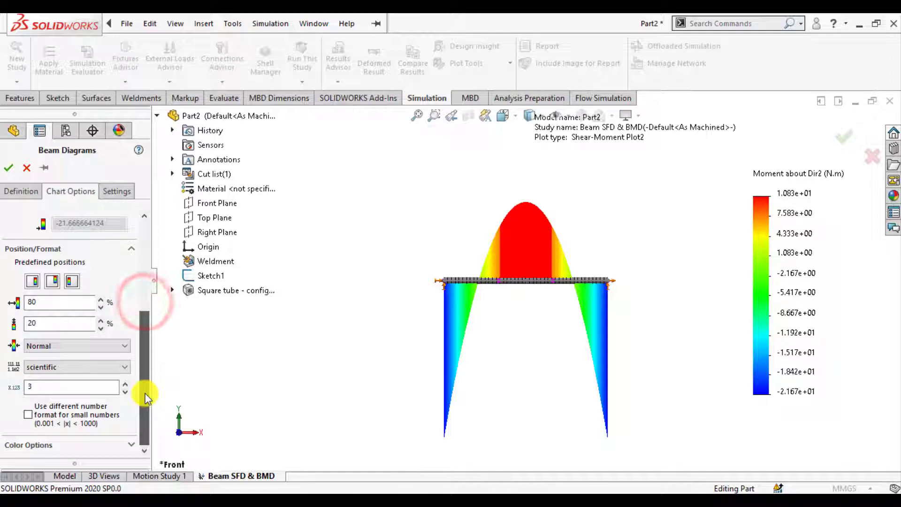
left_click(90, 366)
left_click(57, 387)
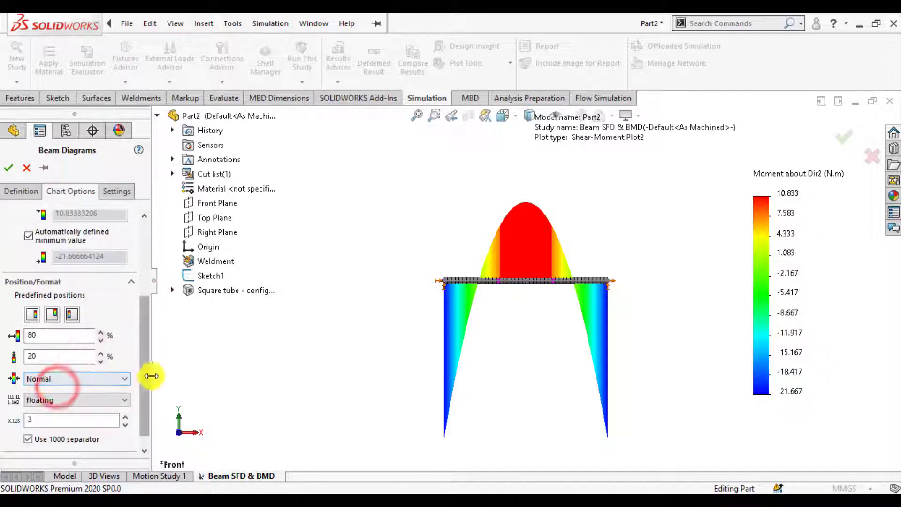
left_click_drag(145, 374, 146, 413)
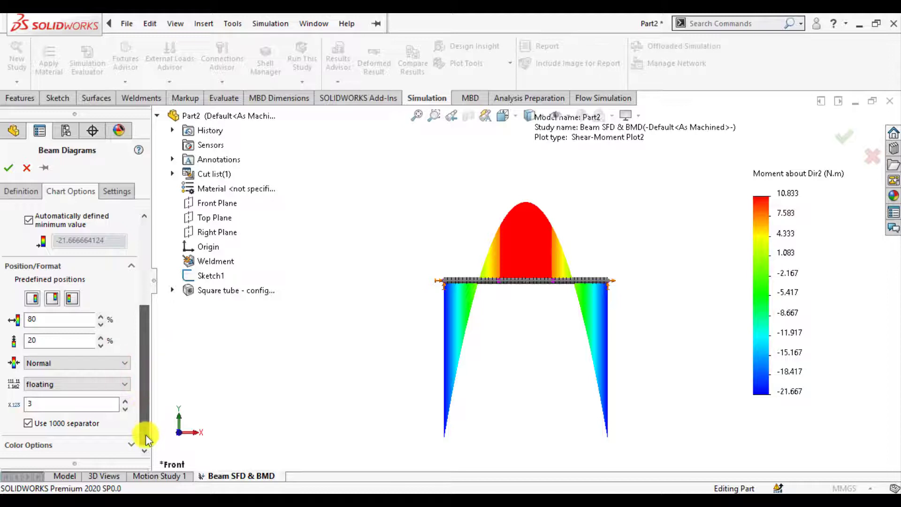
left_click(115, 191)
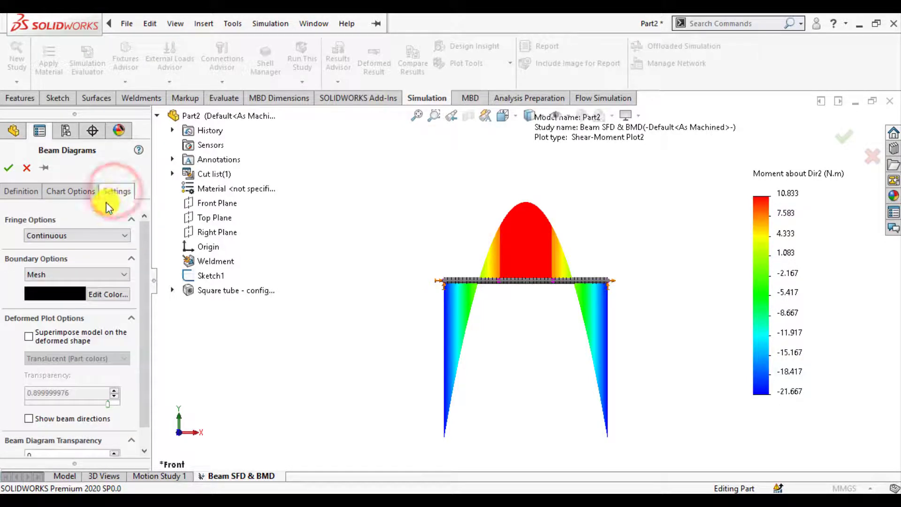